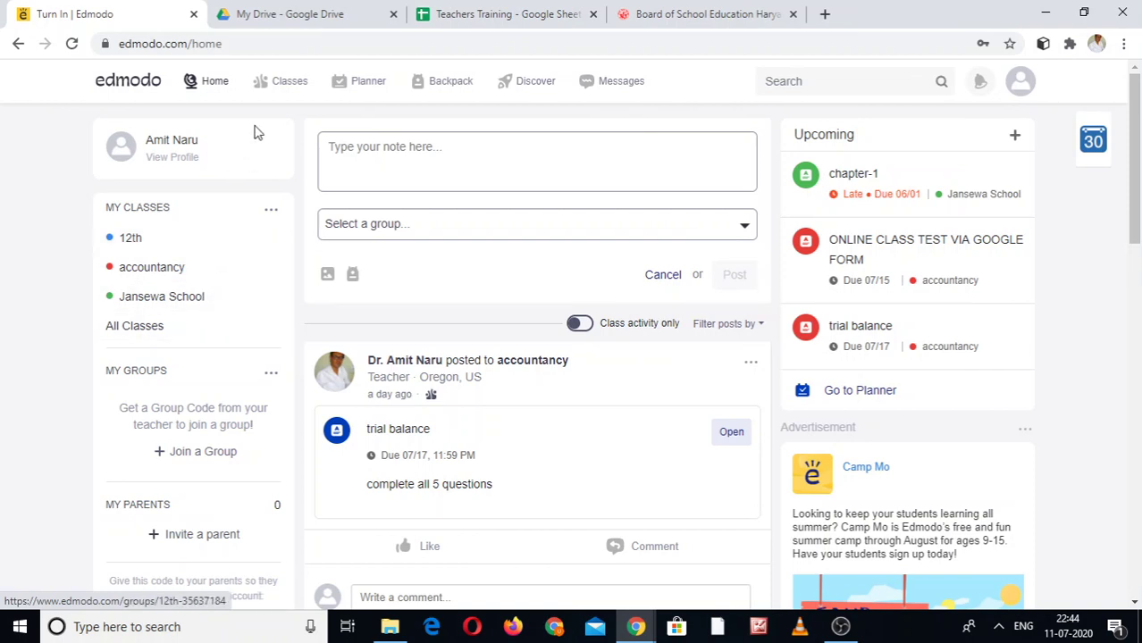
- View the list of classes and the teacher's message conversation, with the message entry ready for writing
mouse_move(287, 84)
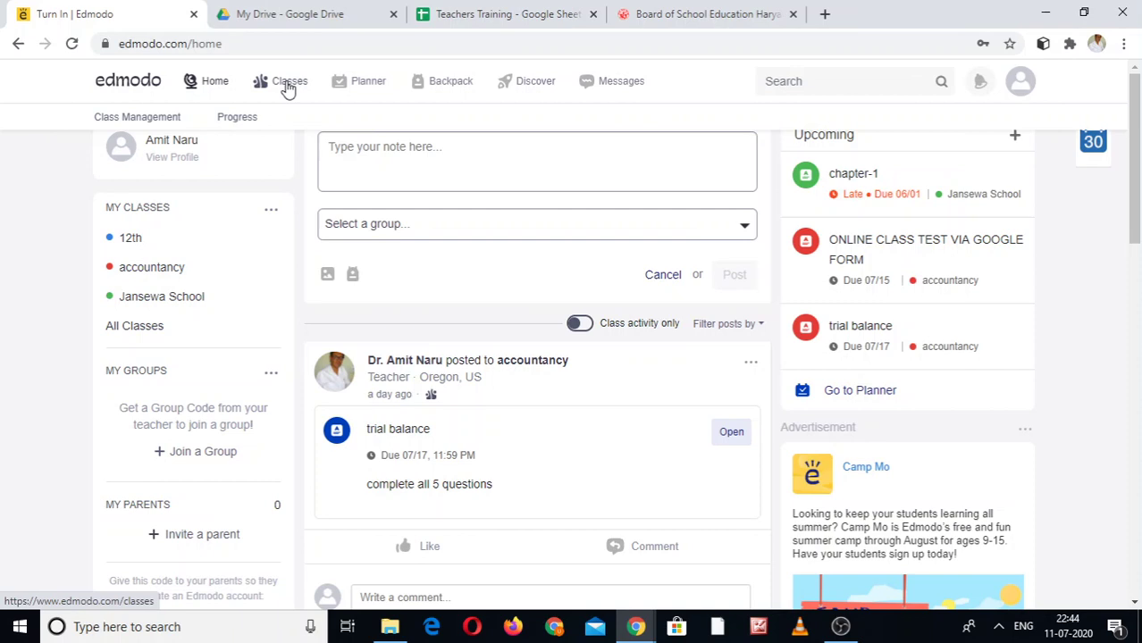
click(288, 85)
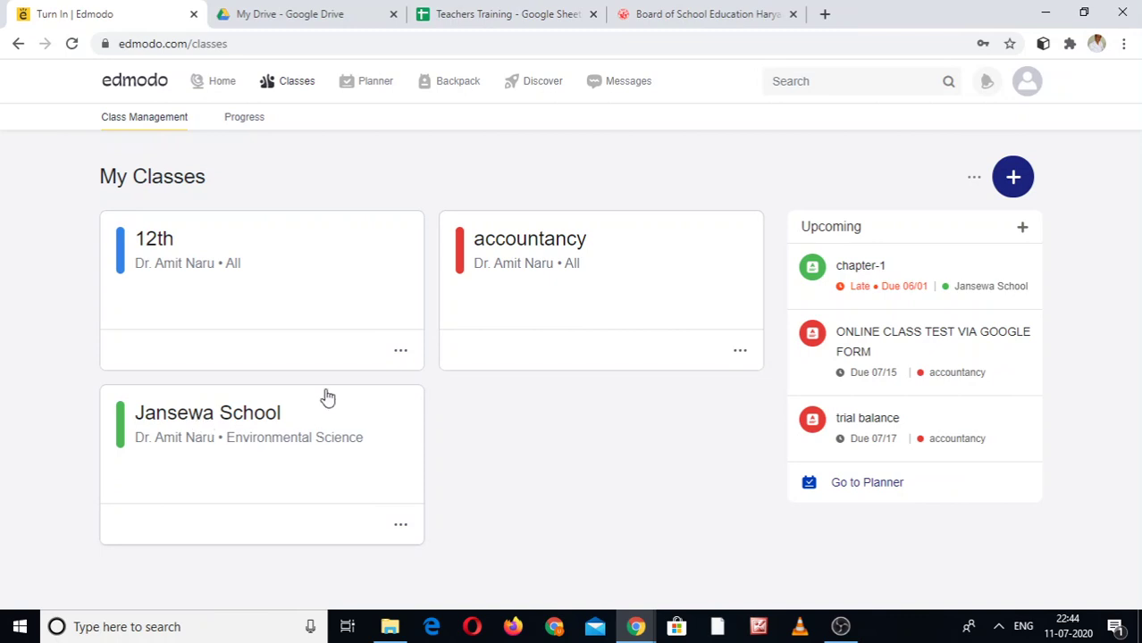
click(628, 82)
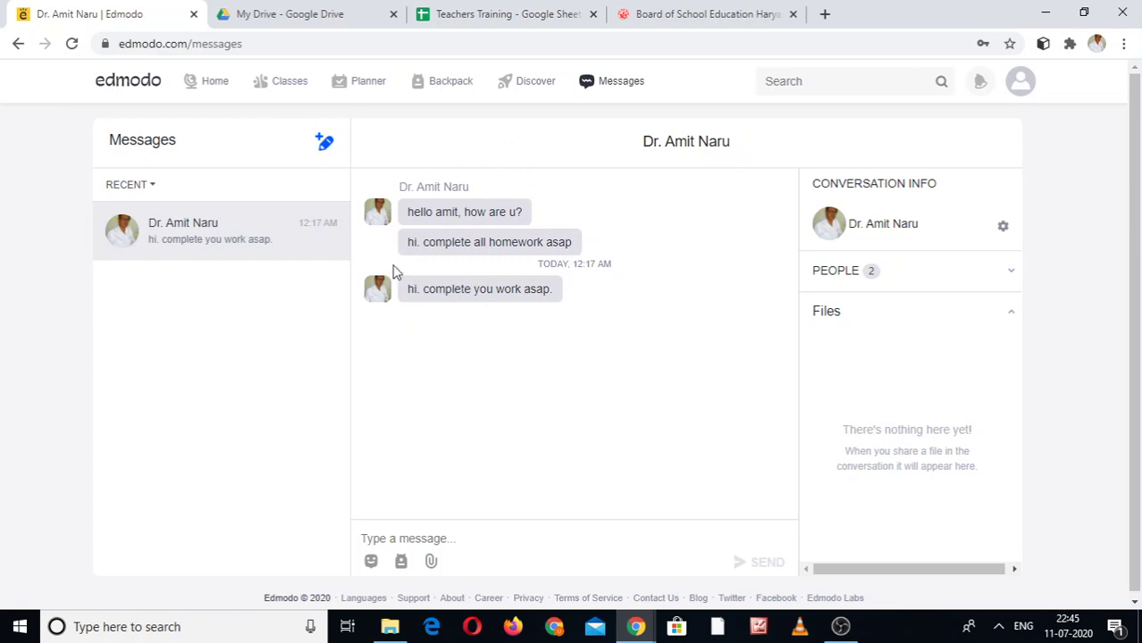
click(417, 538)
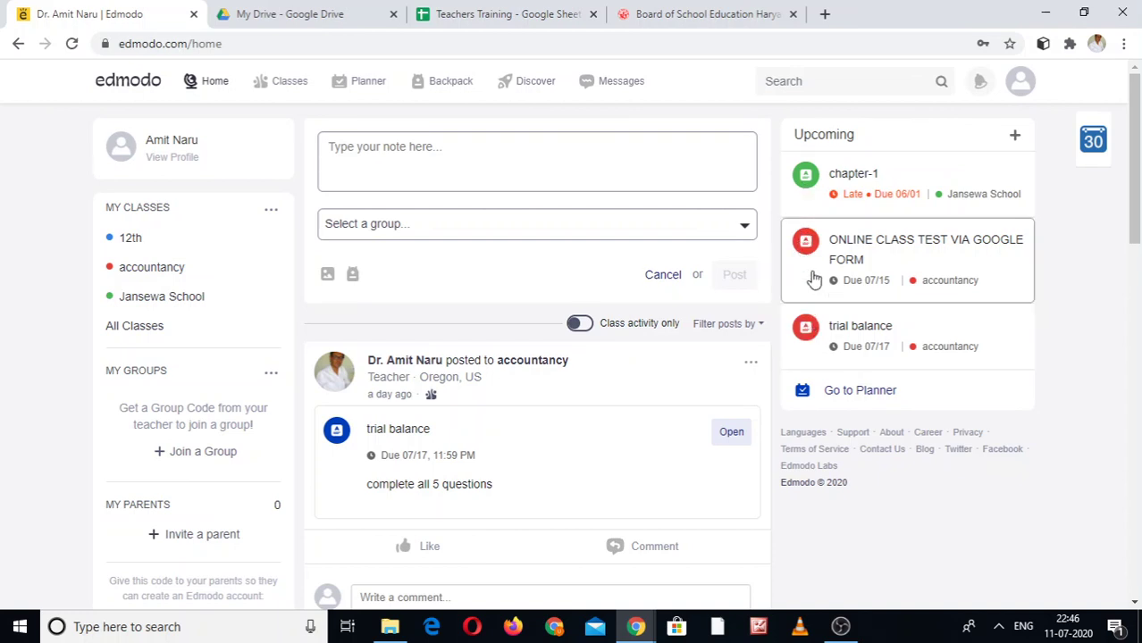
- Open the overdue chapter-1 assignment to check its status and return to the home page
click(864, 183)
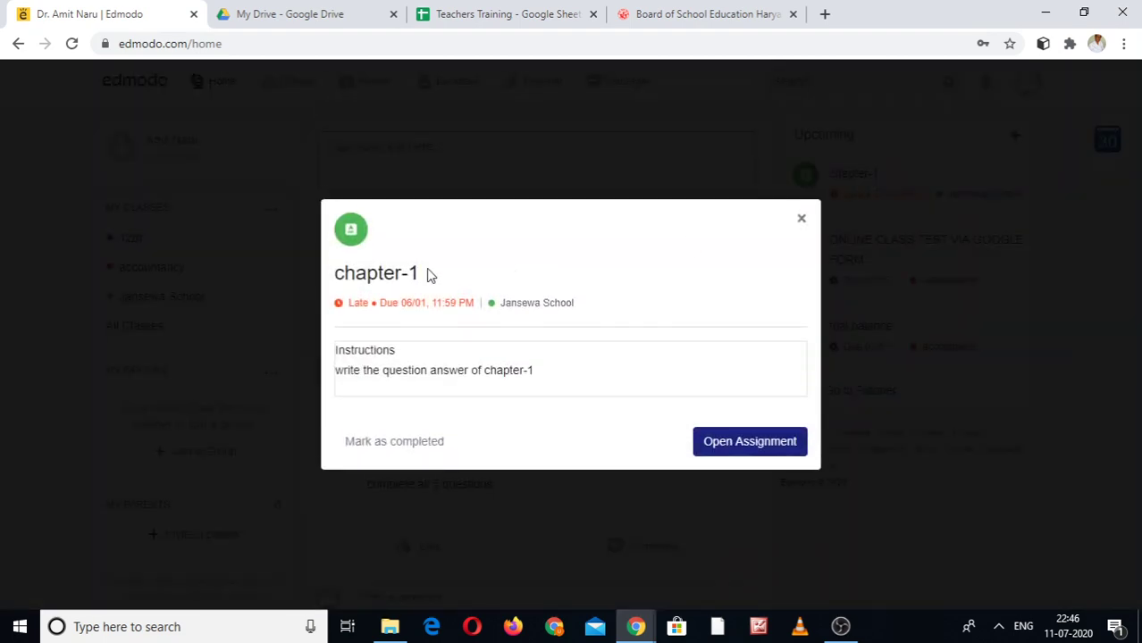
click(739, 447)
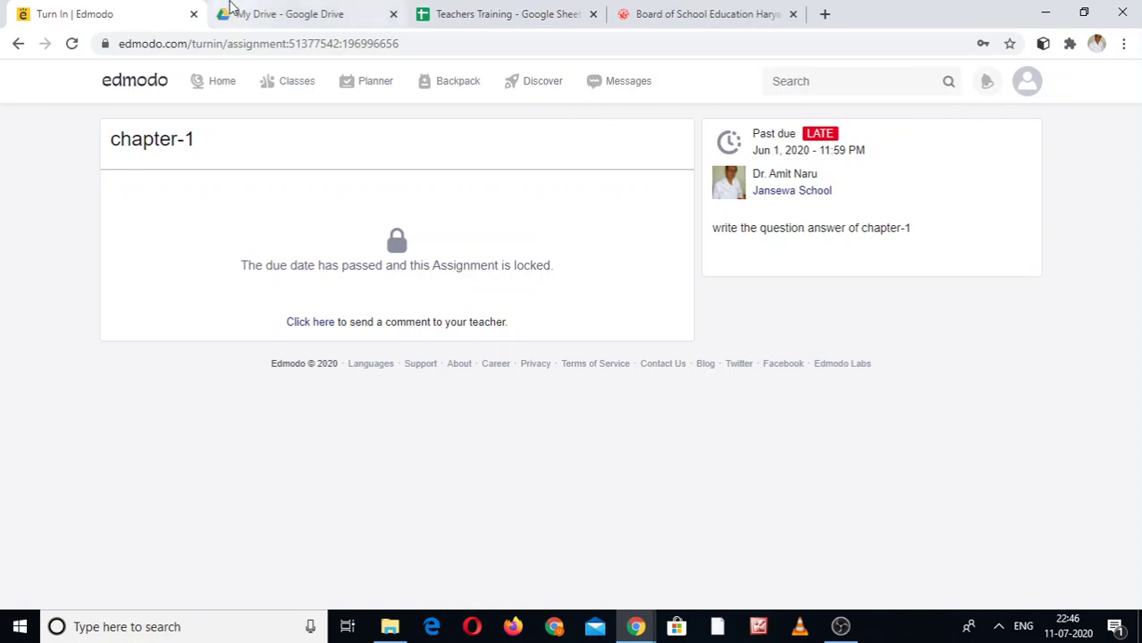
click(18, 43)
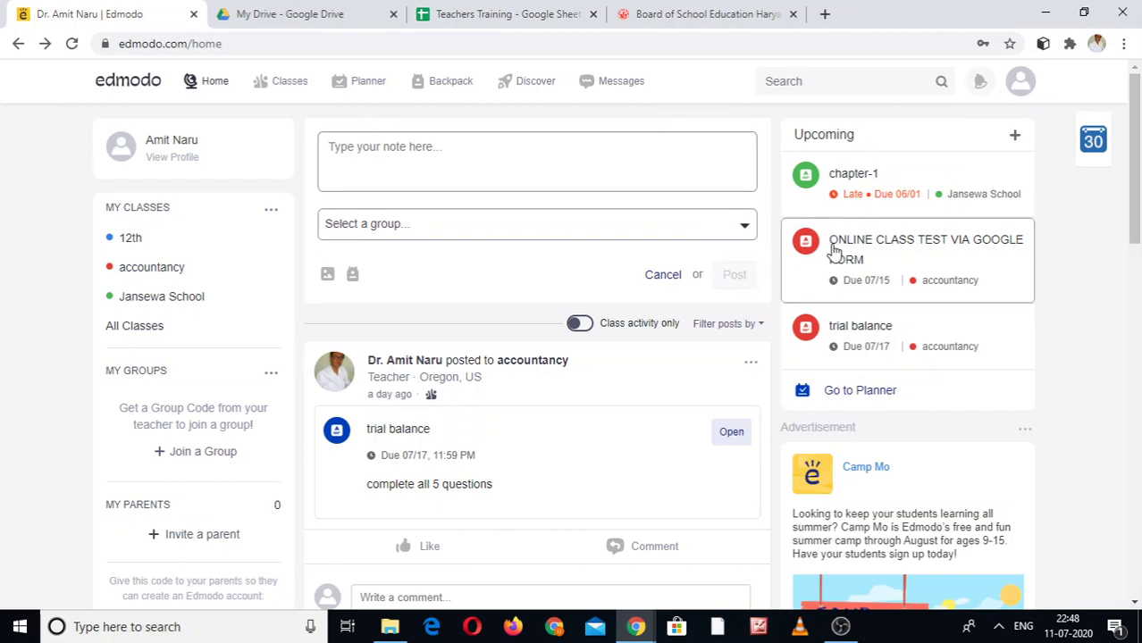
- Open the ONLINE CLASS TEST VIA GOOGLE FORM assignment and add the comment "sir. i complete it and submit. plz accept it."
click(861, 256)
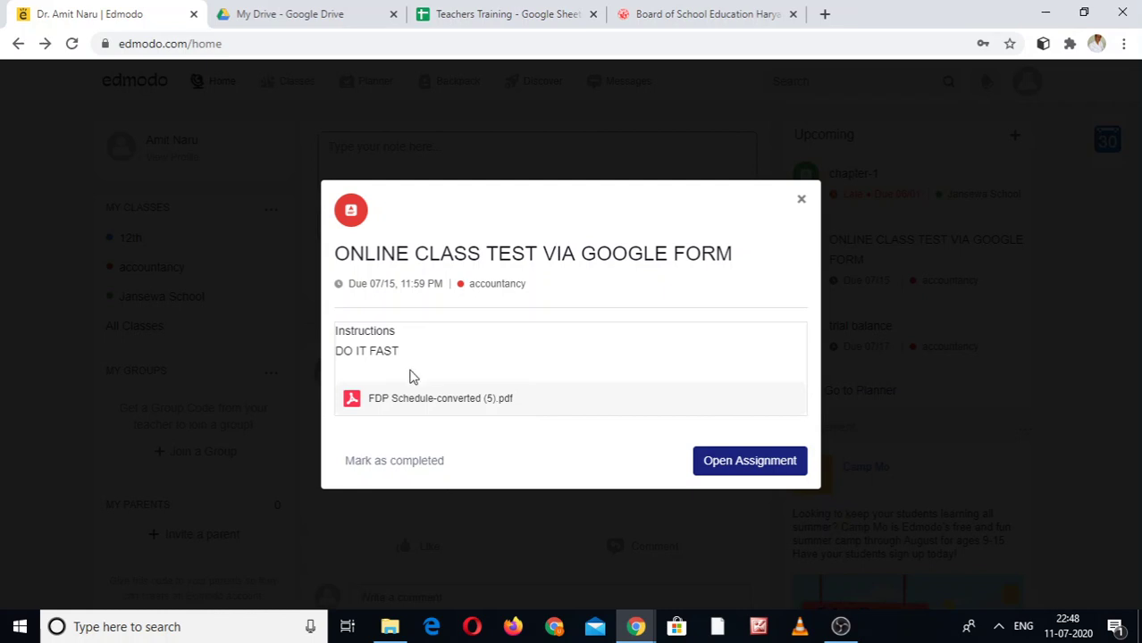
click(767, 462)
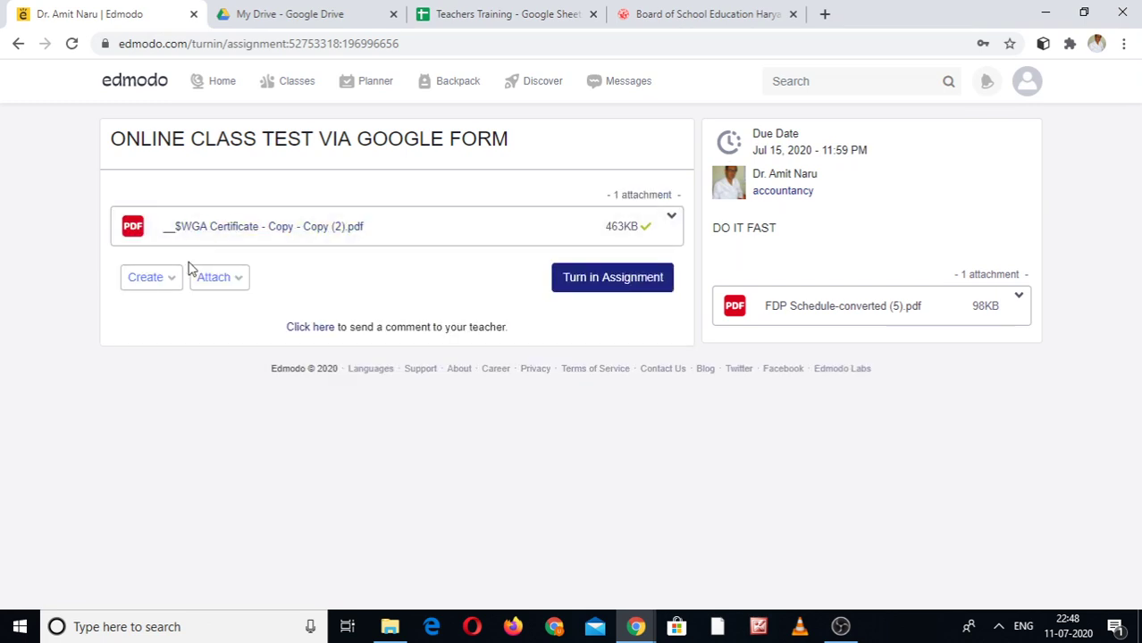
click(307, 330)
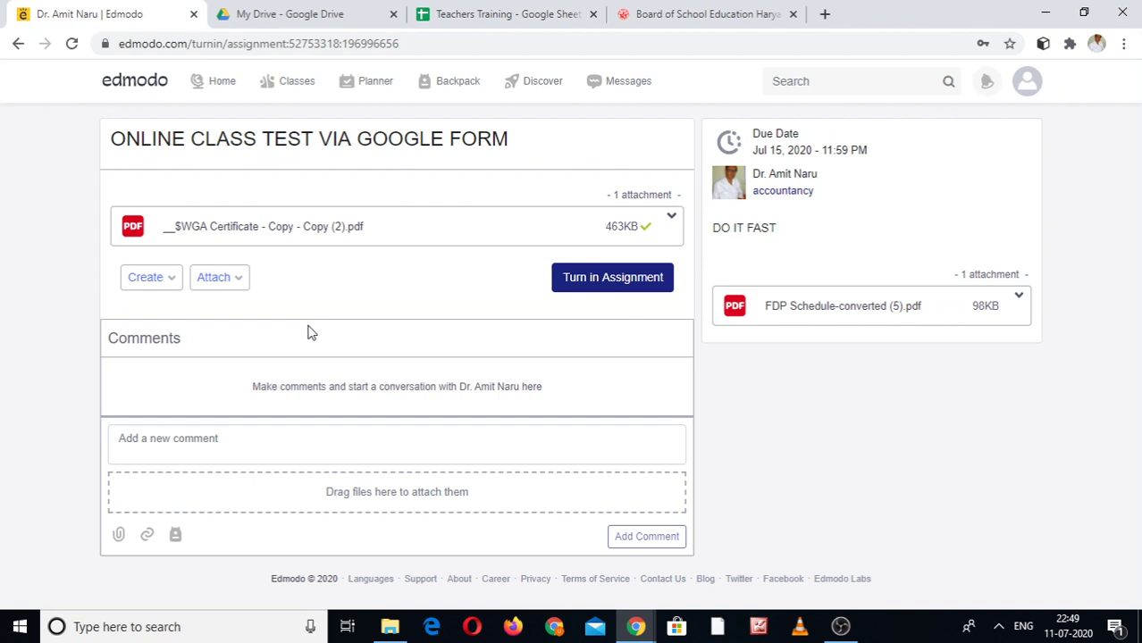
click(195, 441)
text(s)
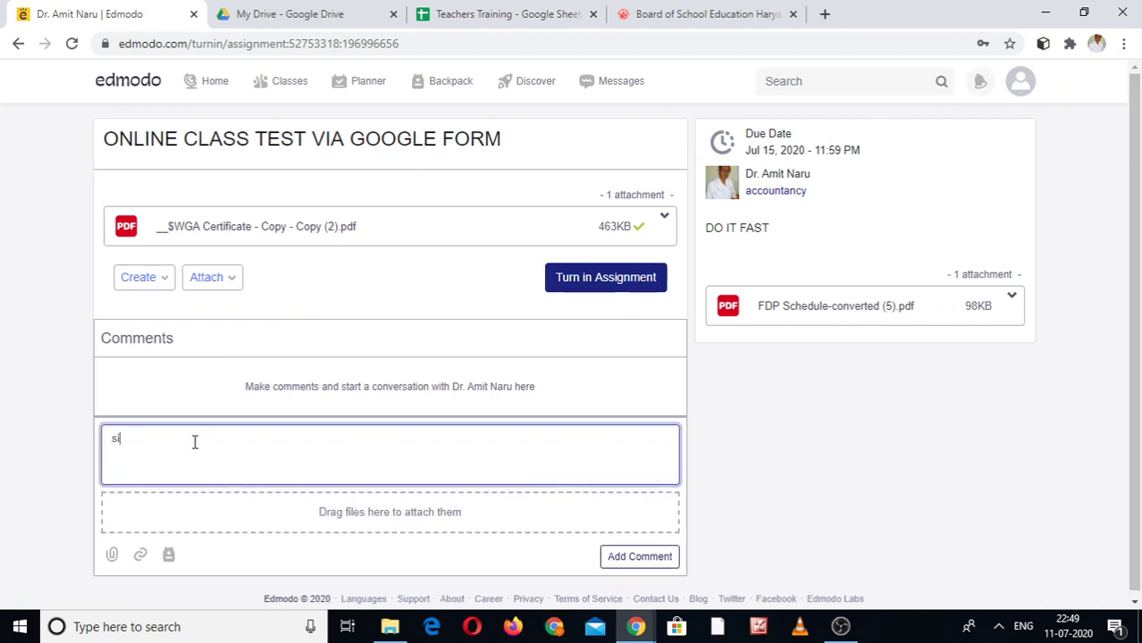
text(ir. i xcomplete it and)
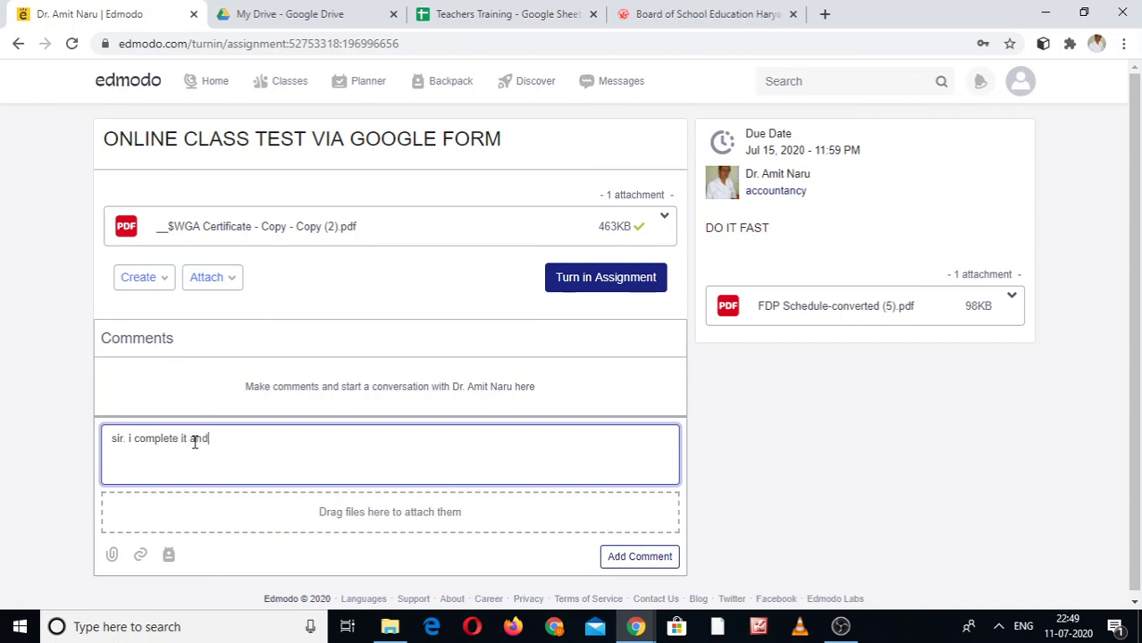
text( submit )
text(. )
text(. plz a)
text(ccept it)
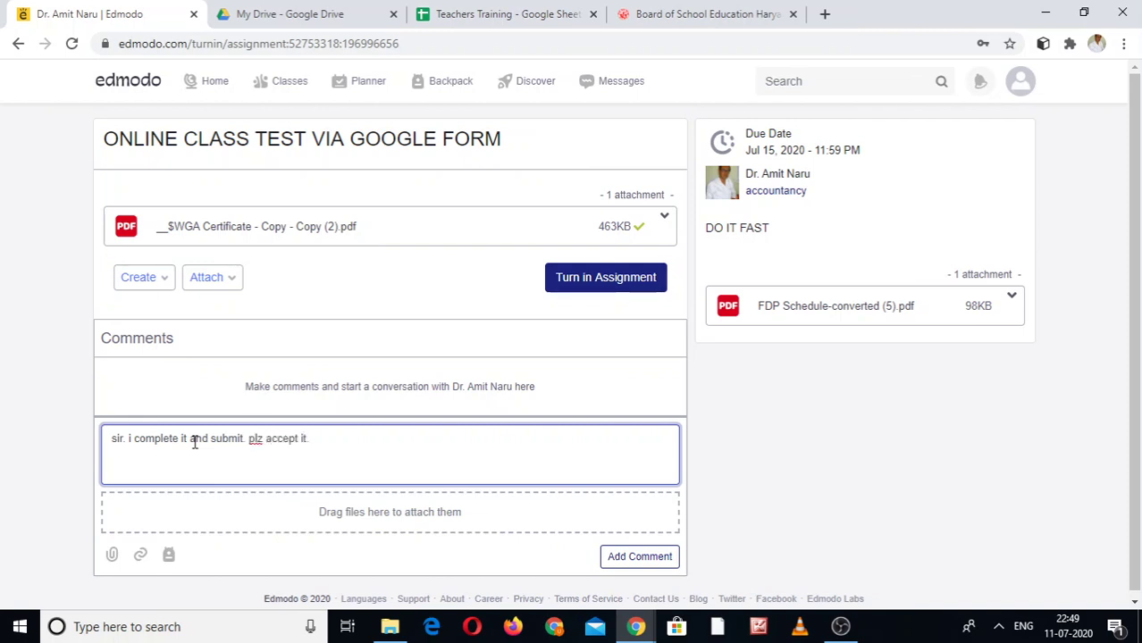
text(.)
click(623, 561)
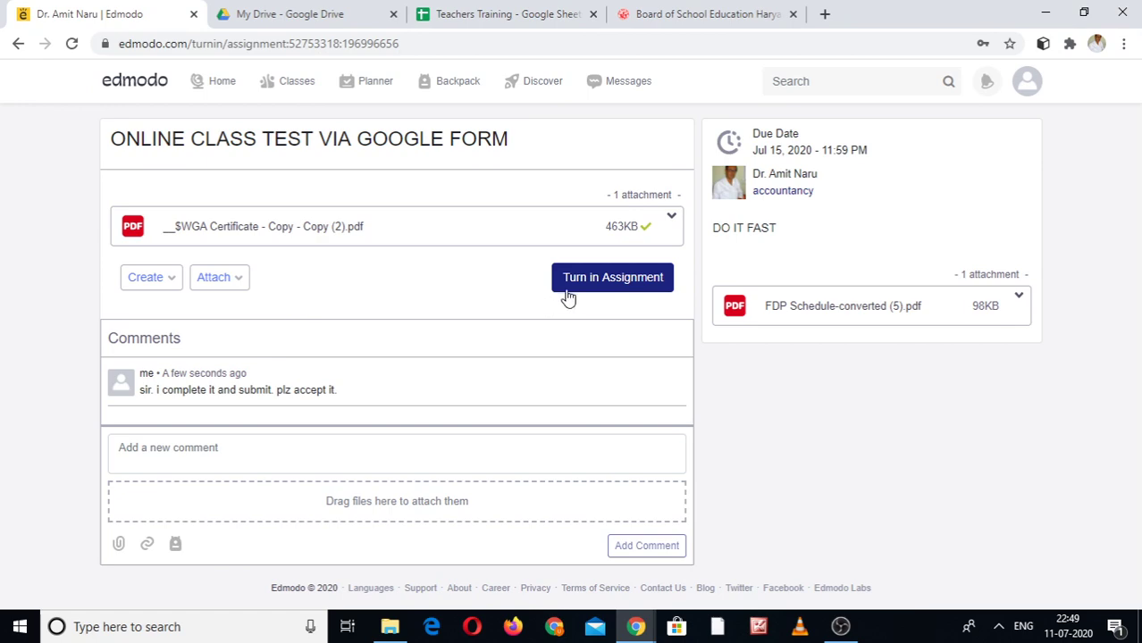
- Turn in the ONLINE CLASS TEST VIA GOOGLE FORM assignment, confirm it, and start a resubmission
click(612, 288)
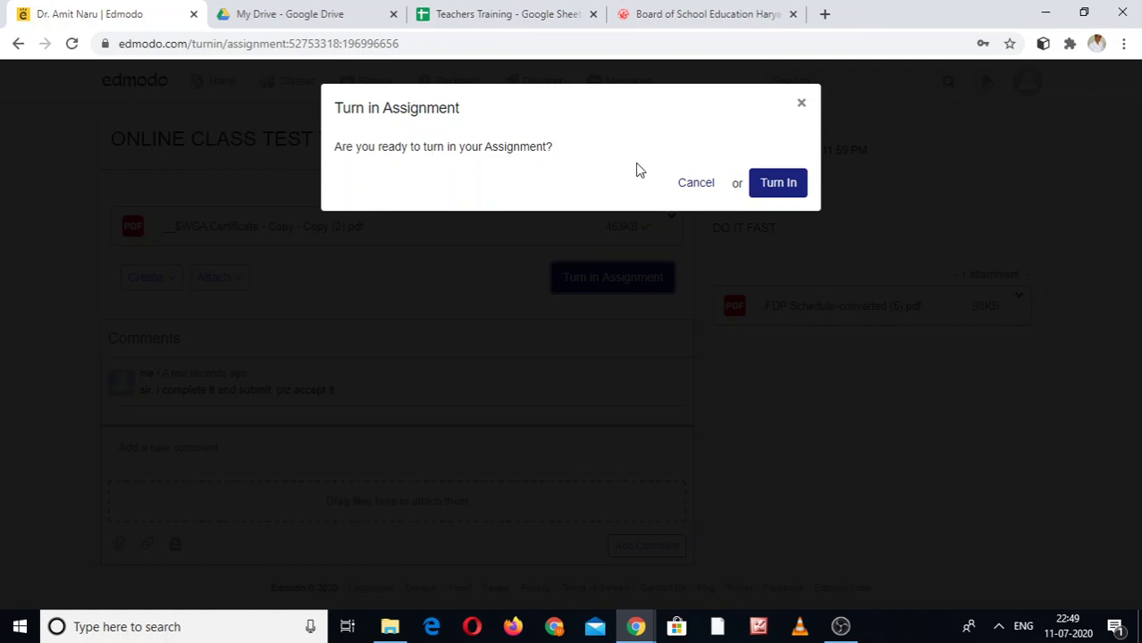
click(779, 184)
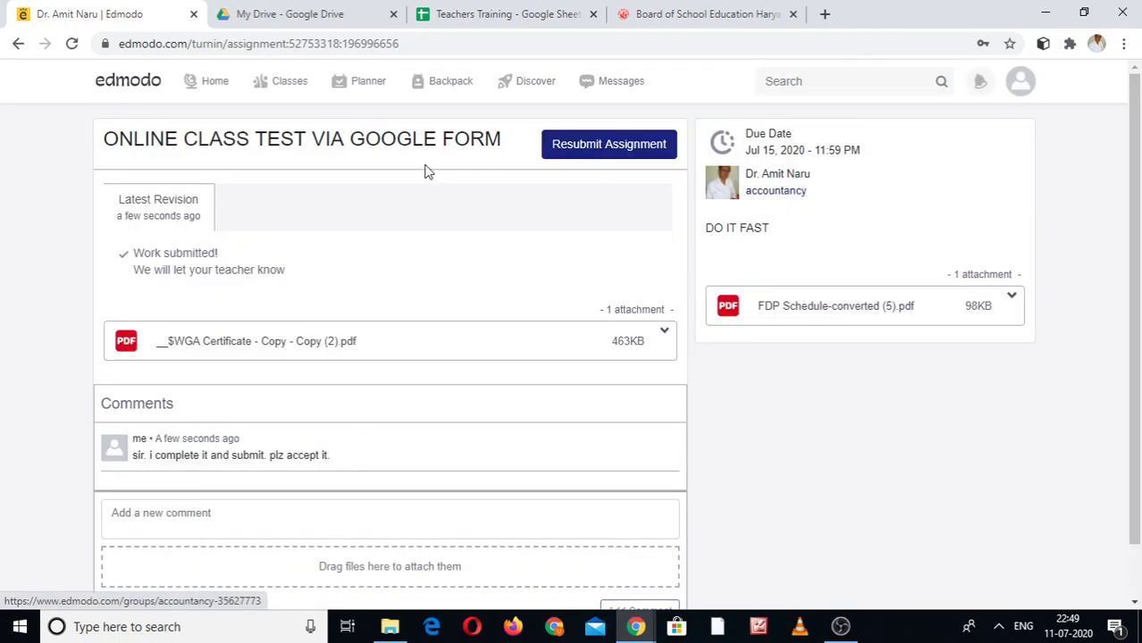
click(597, 152)
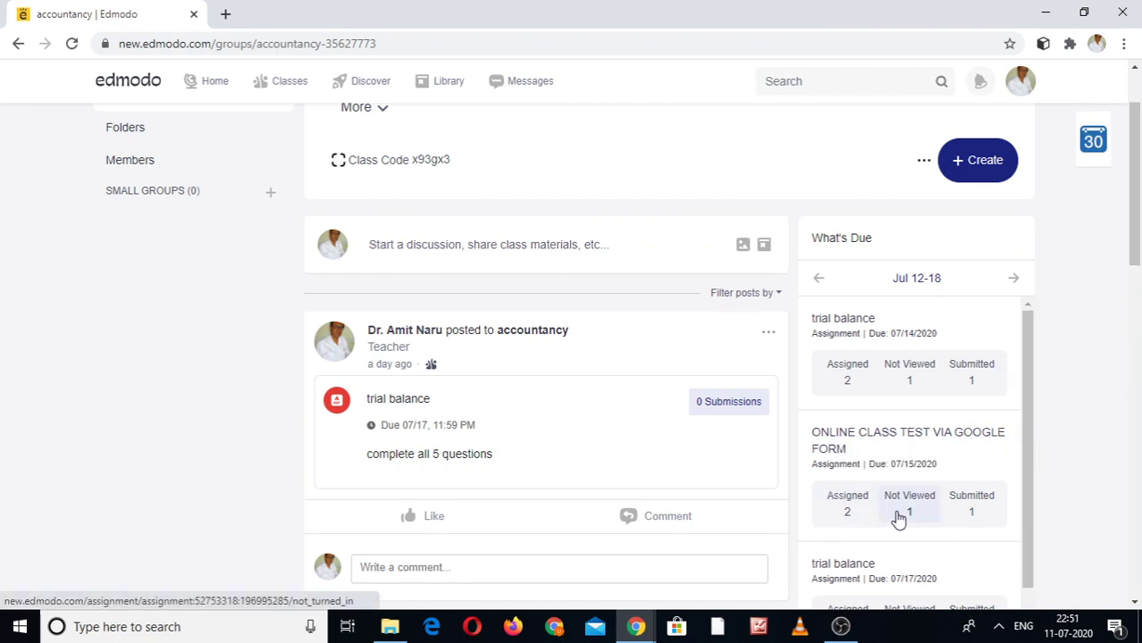
- In the teacher account, open the student's turned-in submission for the ONLINE CLASS TEST VIA GOOGLE FORM assignment
click(972, 517)
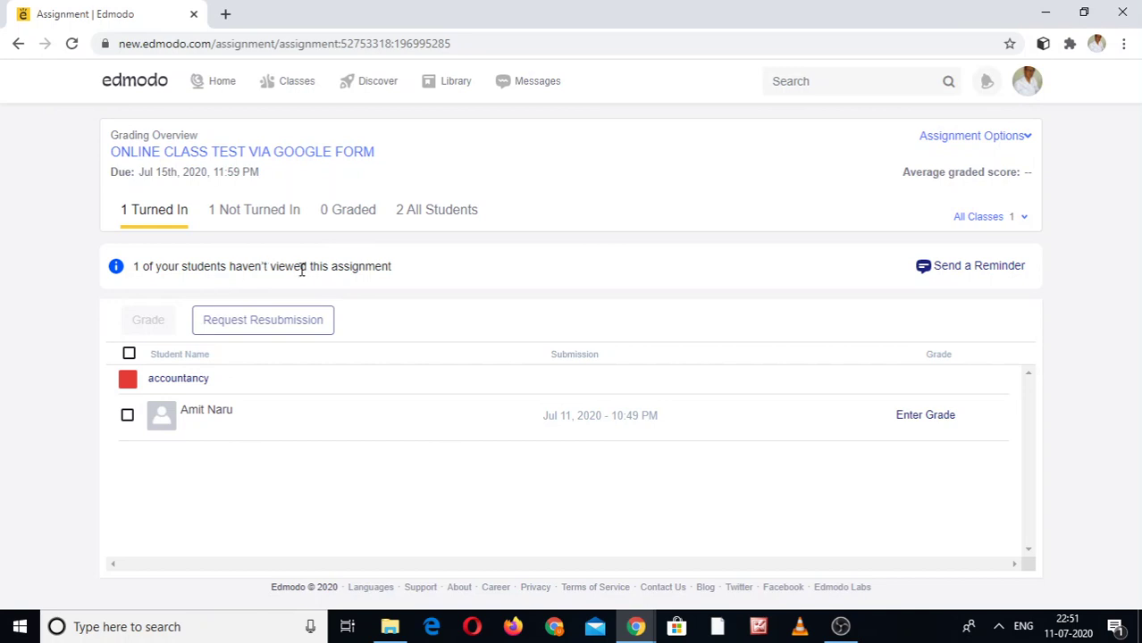
click(127, 415)
double_click(200, 421)
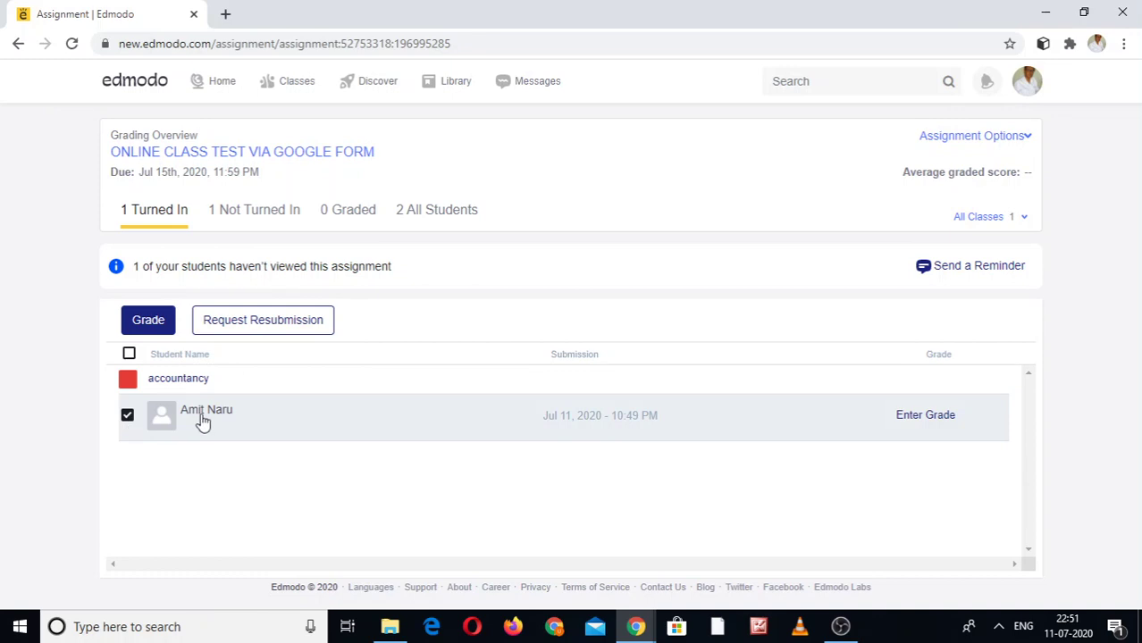
click(203, 423)
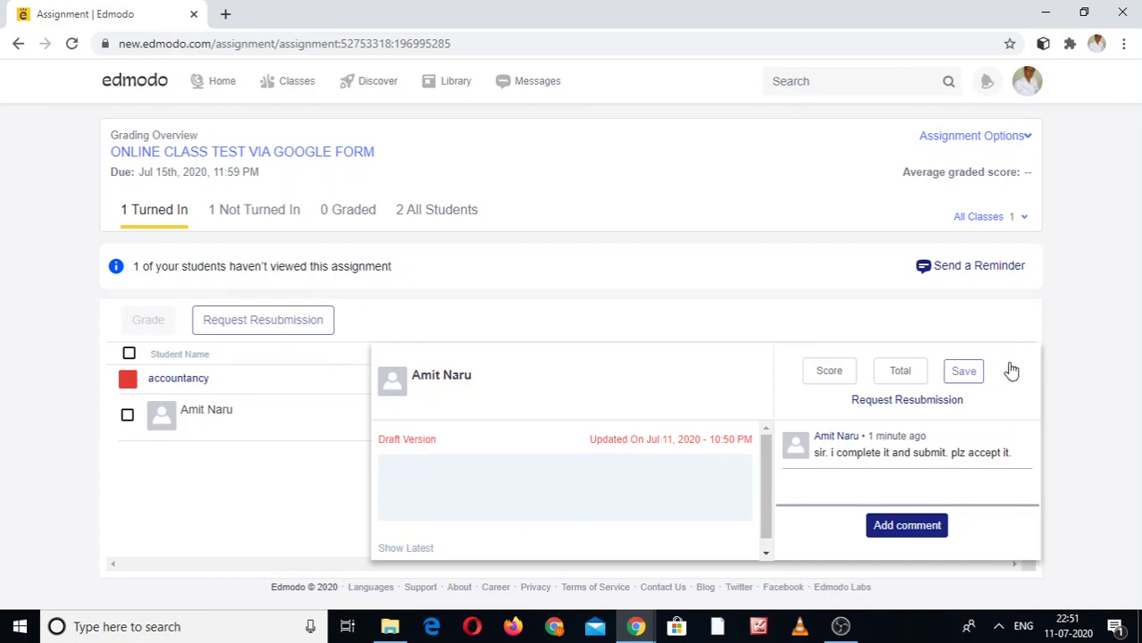
- Add the teacher comment "ok dear. its good" to the student's submission
click(909, 528)
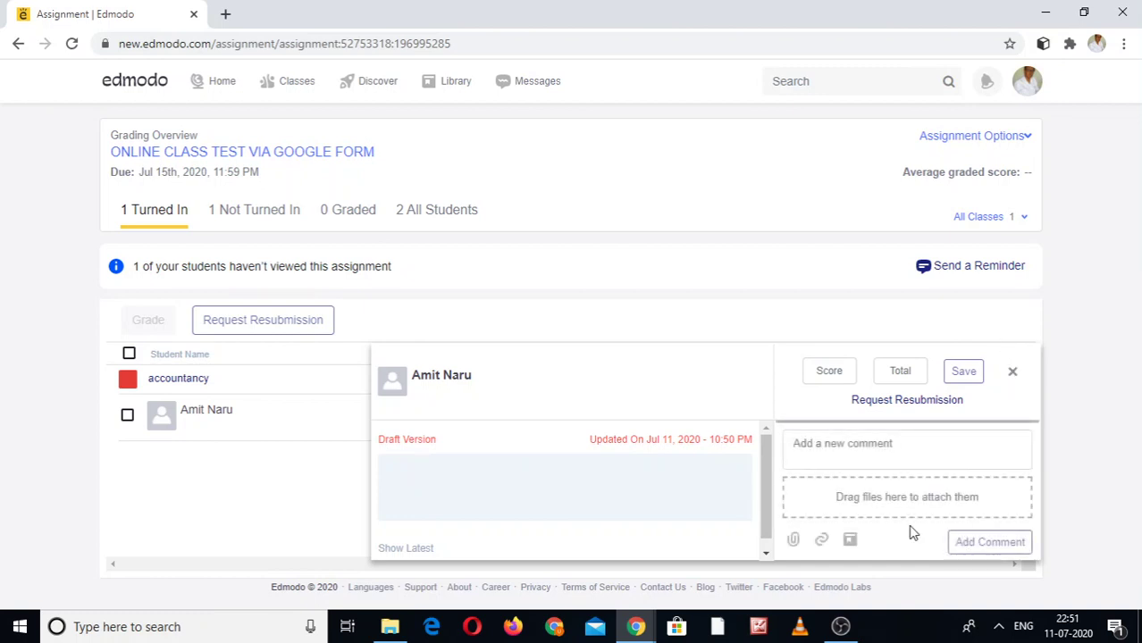
click(829, 446)
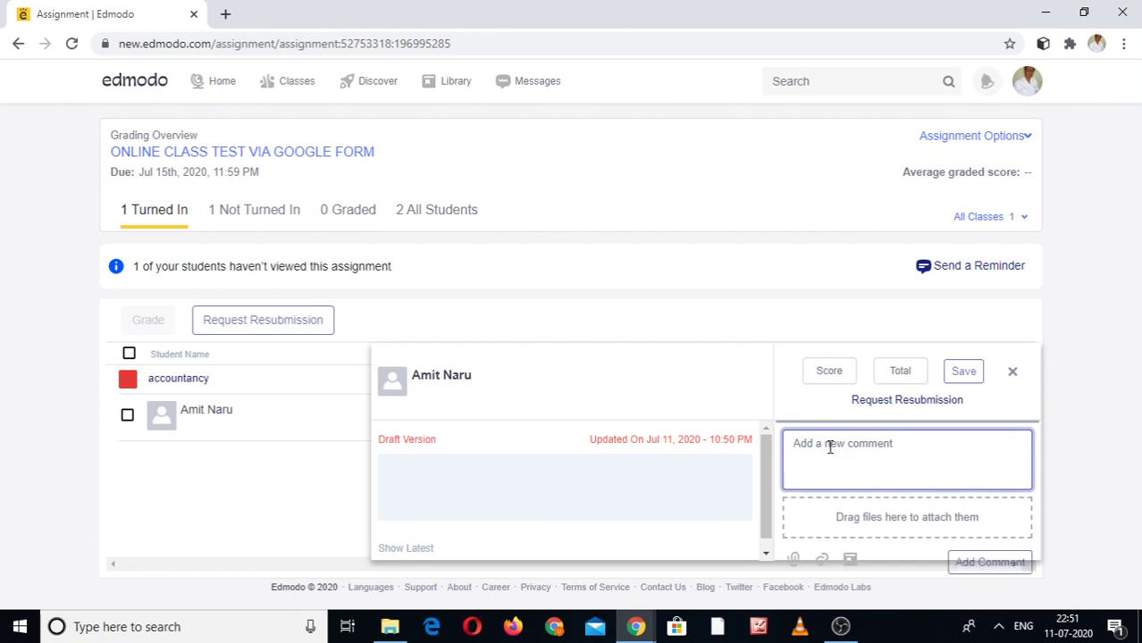
text(o)
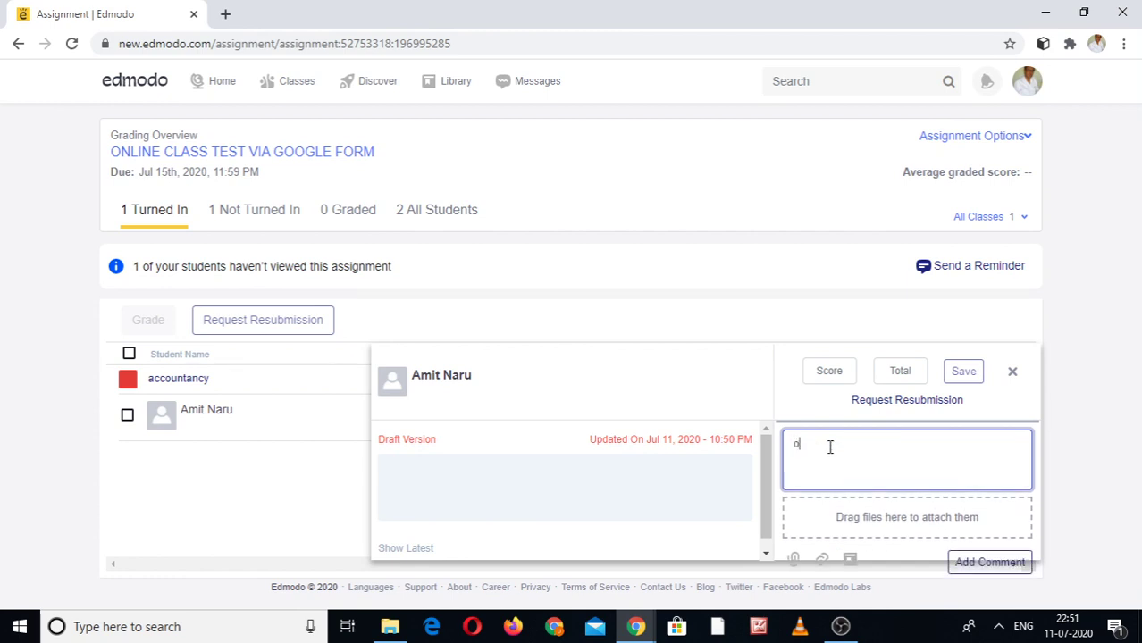
text(f)
key(BackSpace)
text(k dear, its good)
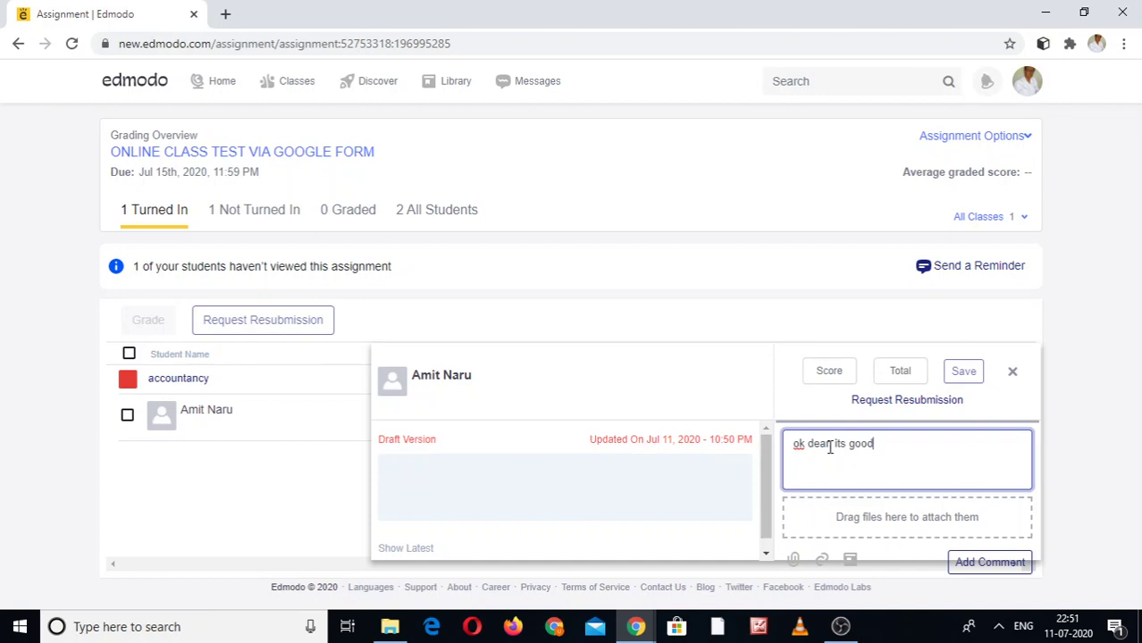
click(975, 565)
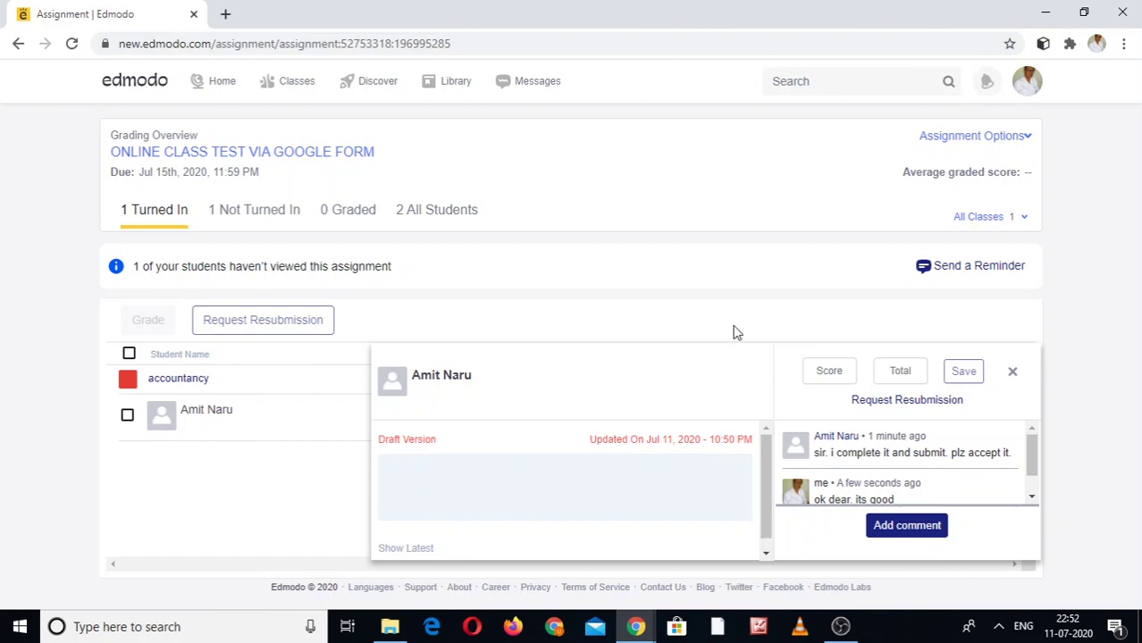
- Grade the student's submission with a score of 5 out of a total of 5 and save it
click(837, 374)
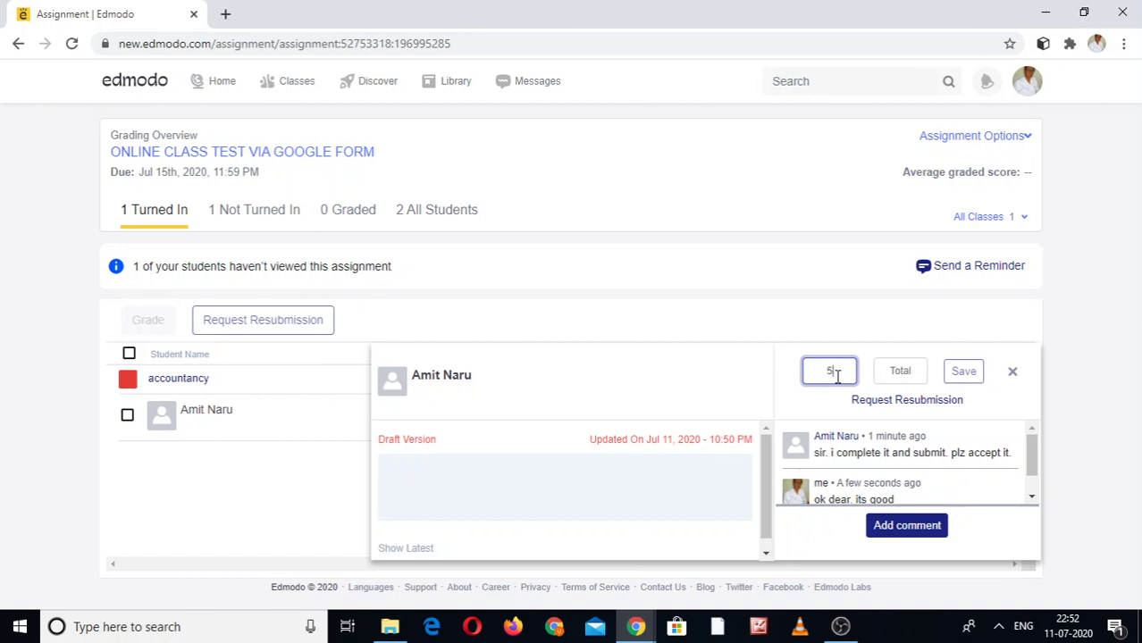
text(5)
click(895, 370)
text(5)
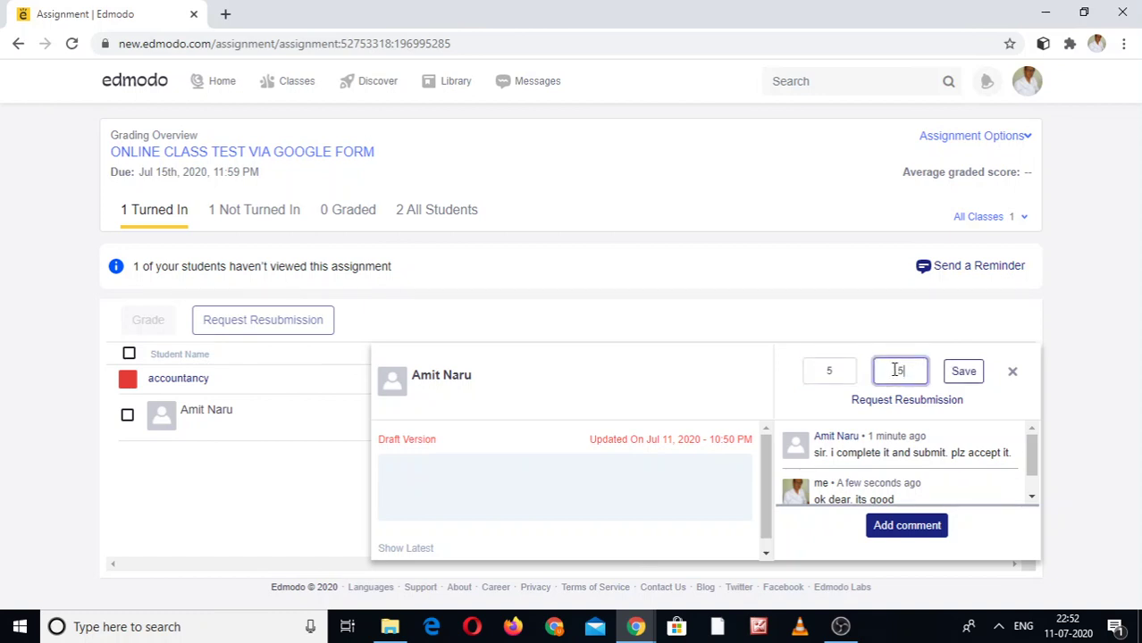
click(964, 374)
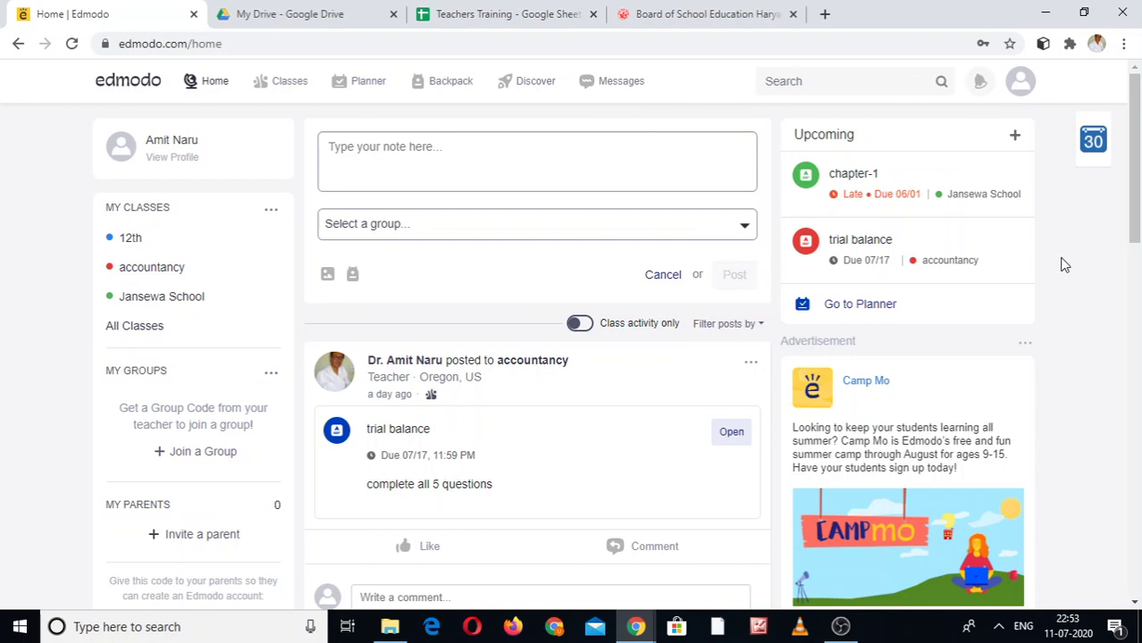
- In the student account, check the grade details of the ONLINE CLASS TEST VIA GOOGLE FORM post in the accountancy class
click(950, 260)
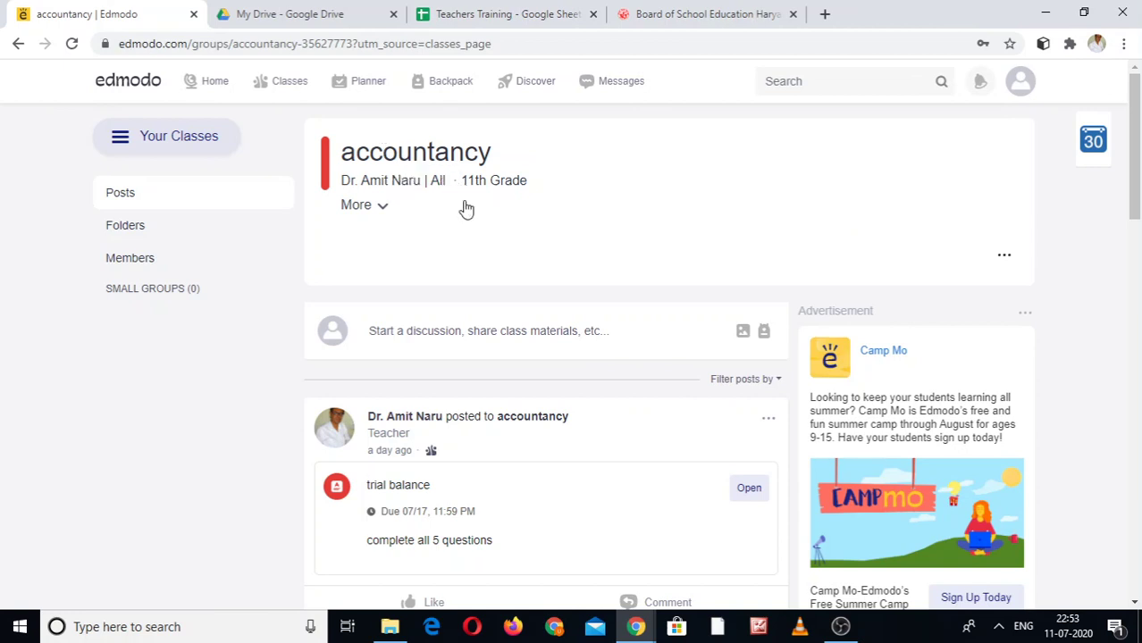
click(1136, 604)
drag(1136, 604, 1136, 604)
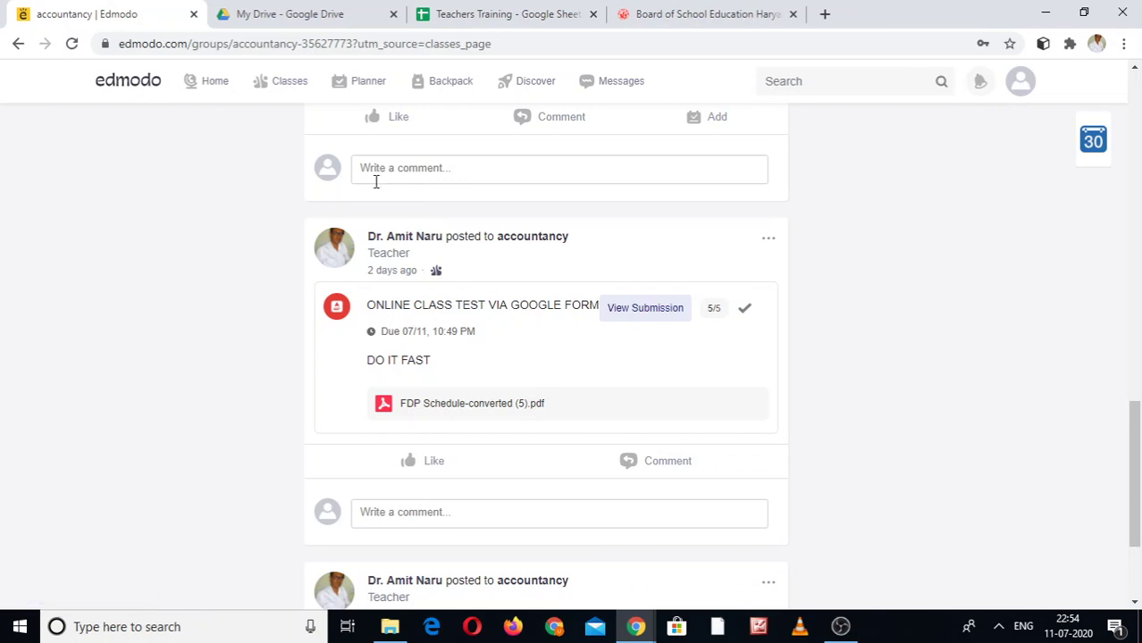
click(714, 313)
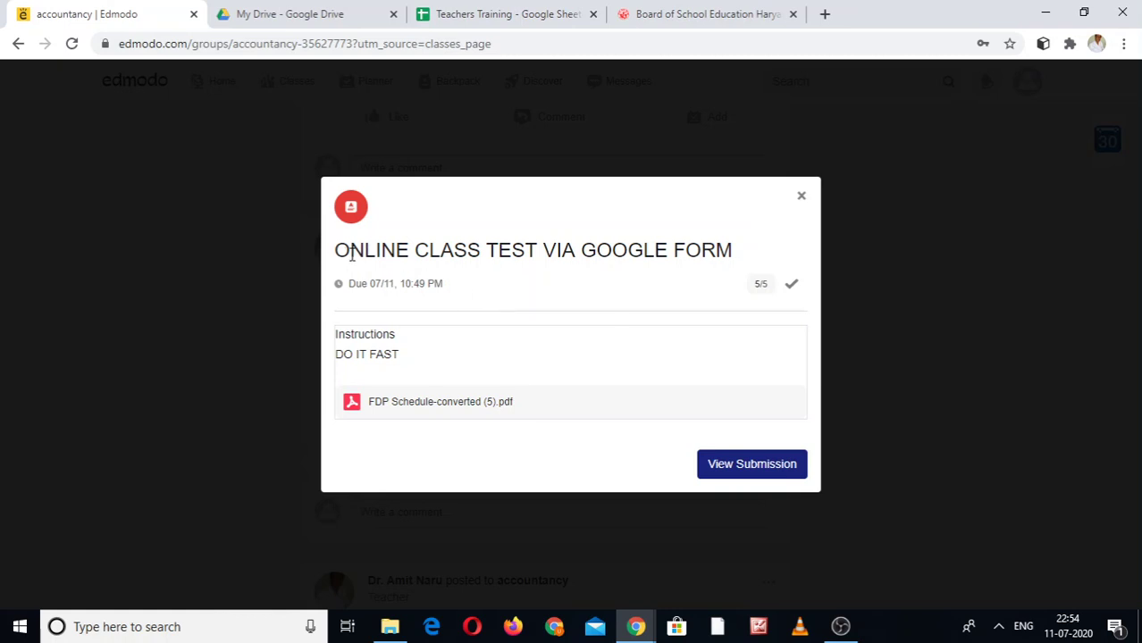
click(801, 198)
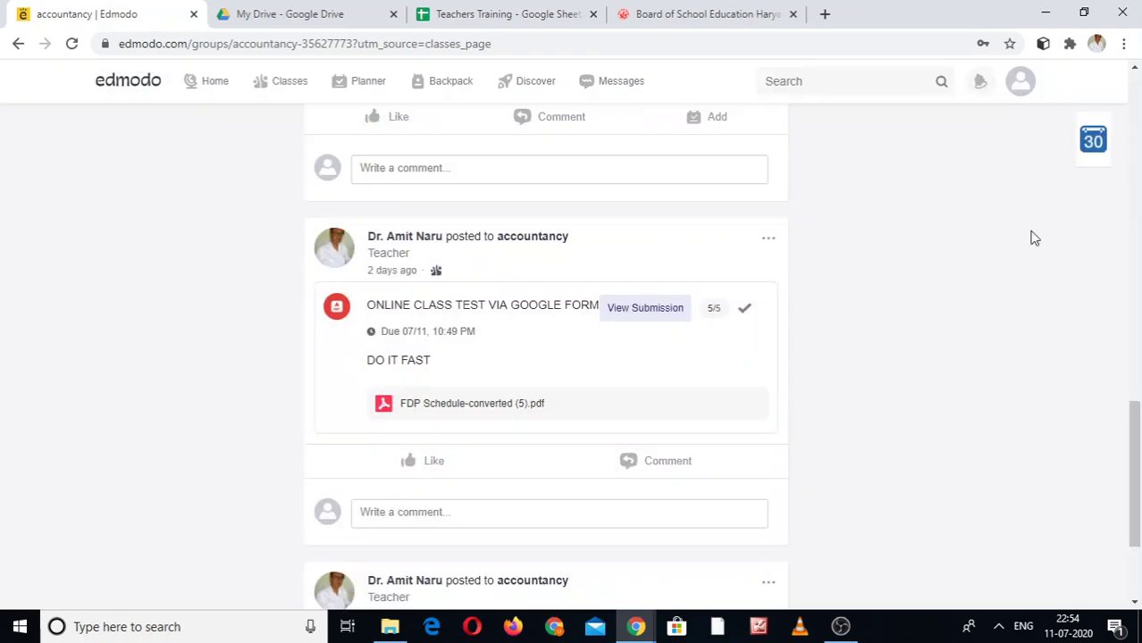
- Look over the accountancy class posts and open the additional options of the class
scroll(1100, 259, down, 4)
scroll(1141, 232, up, 3)
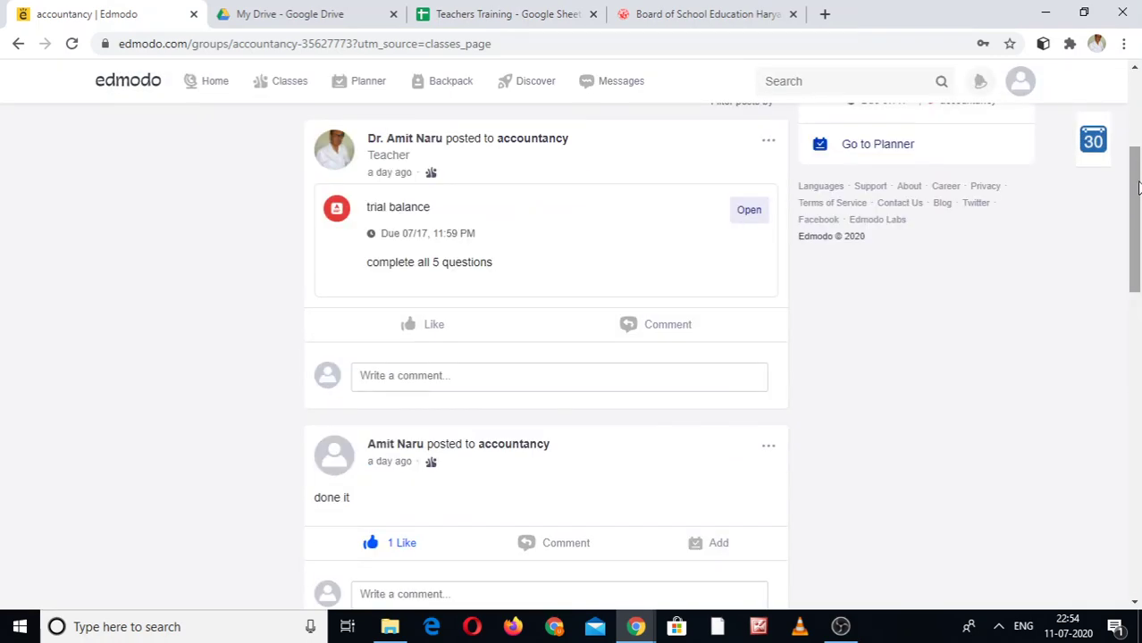
scroll(1135, 127, up, 3)
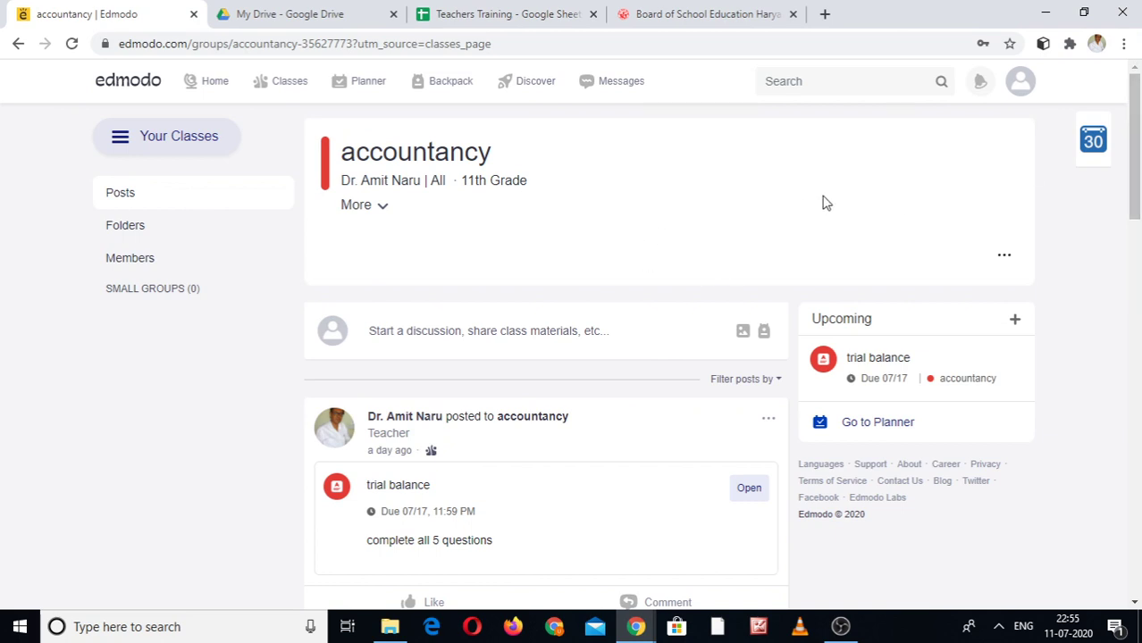
click(1005, 256)
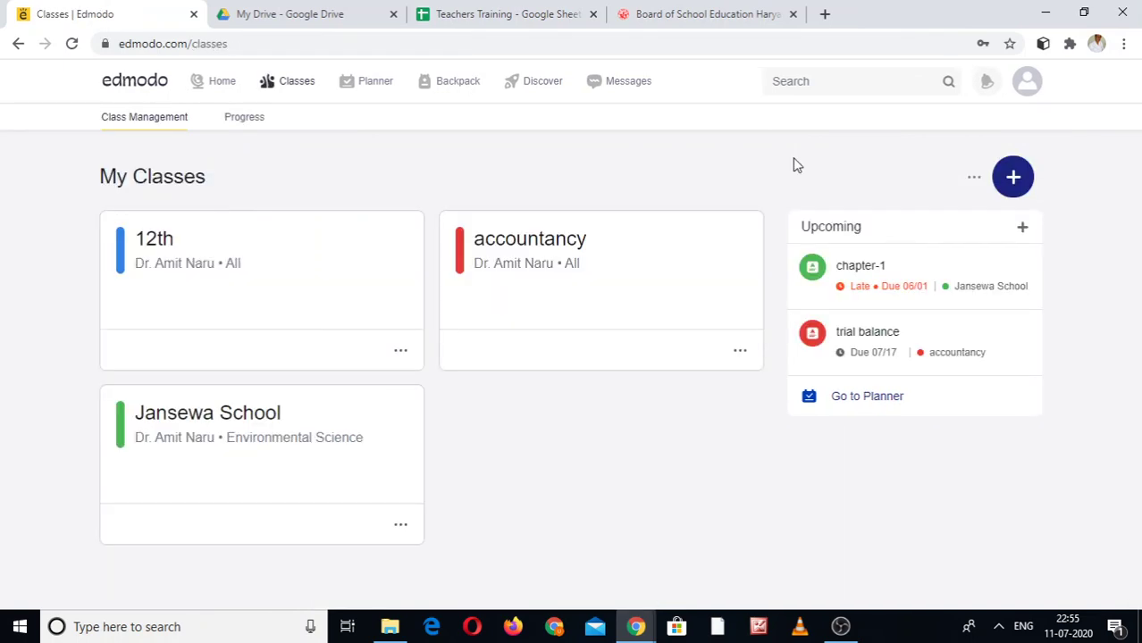
- Compare the options for adding a class in the student account with those in the teacher account
click(1014, 181)
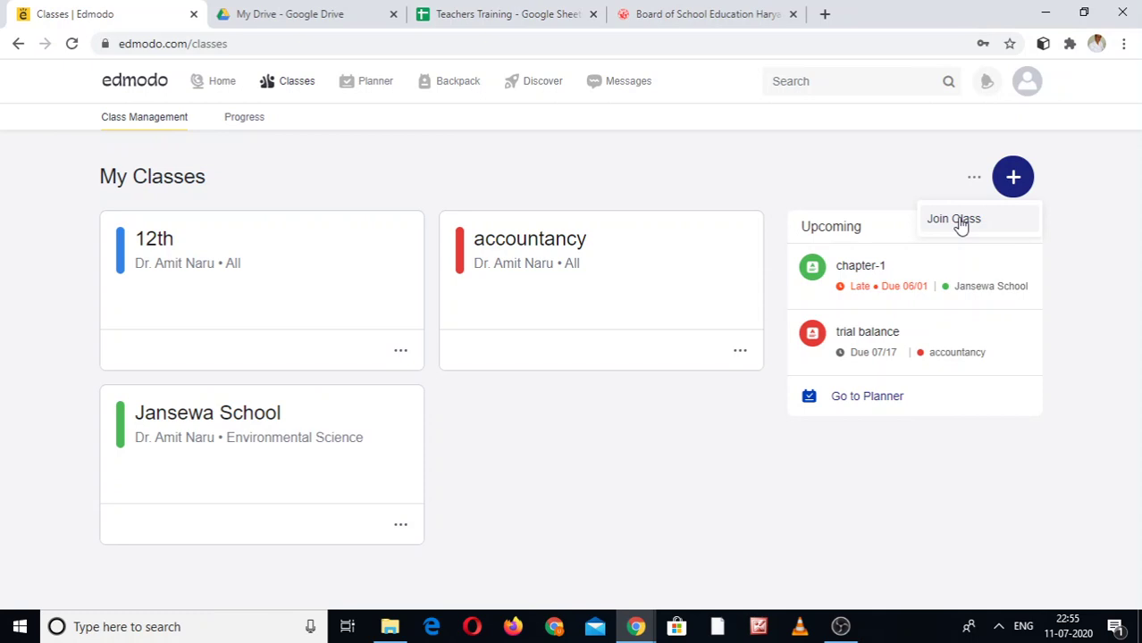
click(1139, 157)
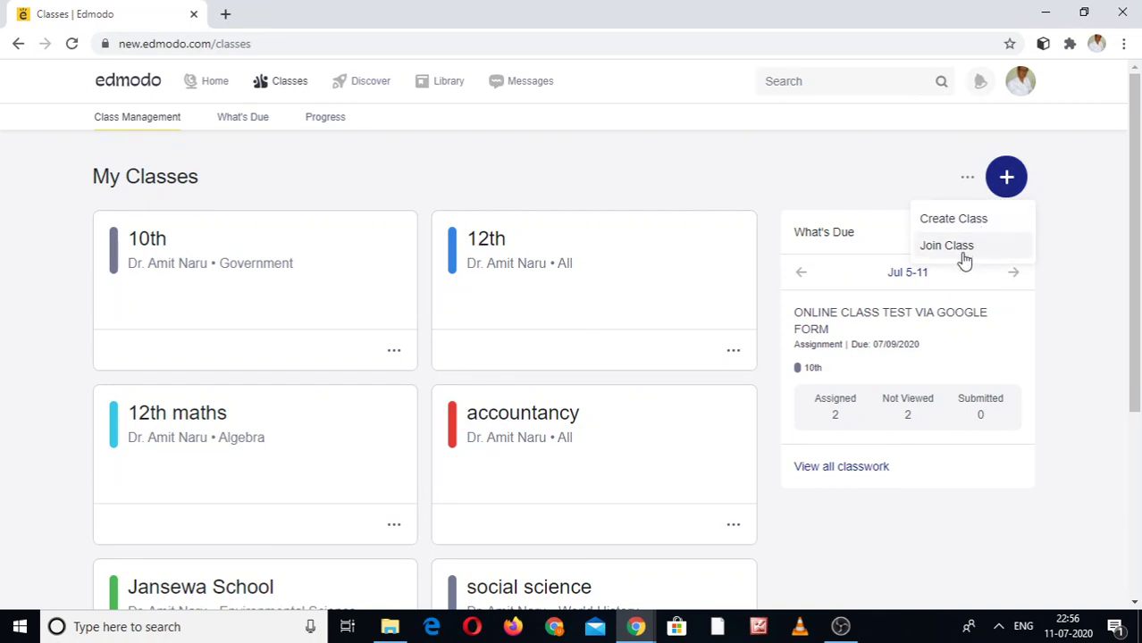
click(1045, 12)
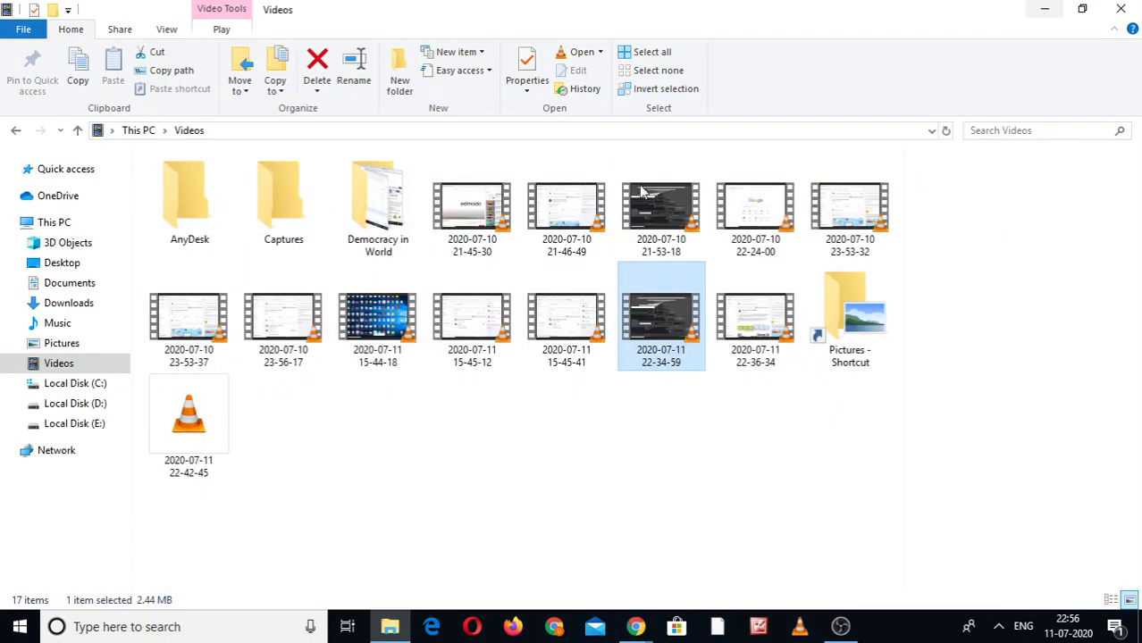
mouse_move(636, 626)
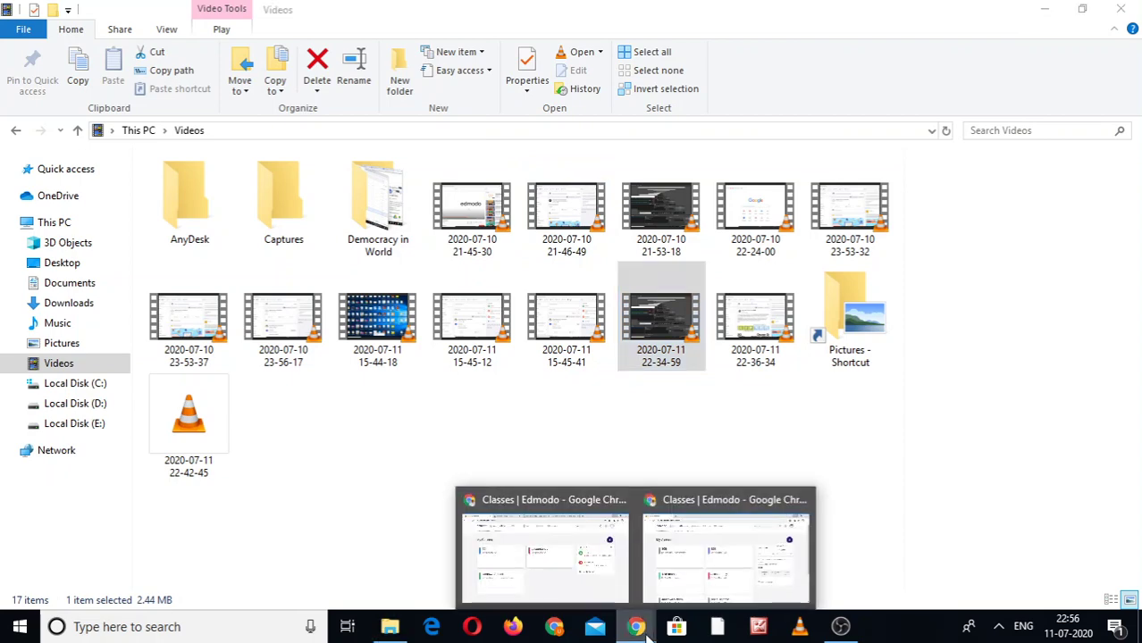
click(597, 592)
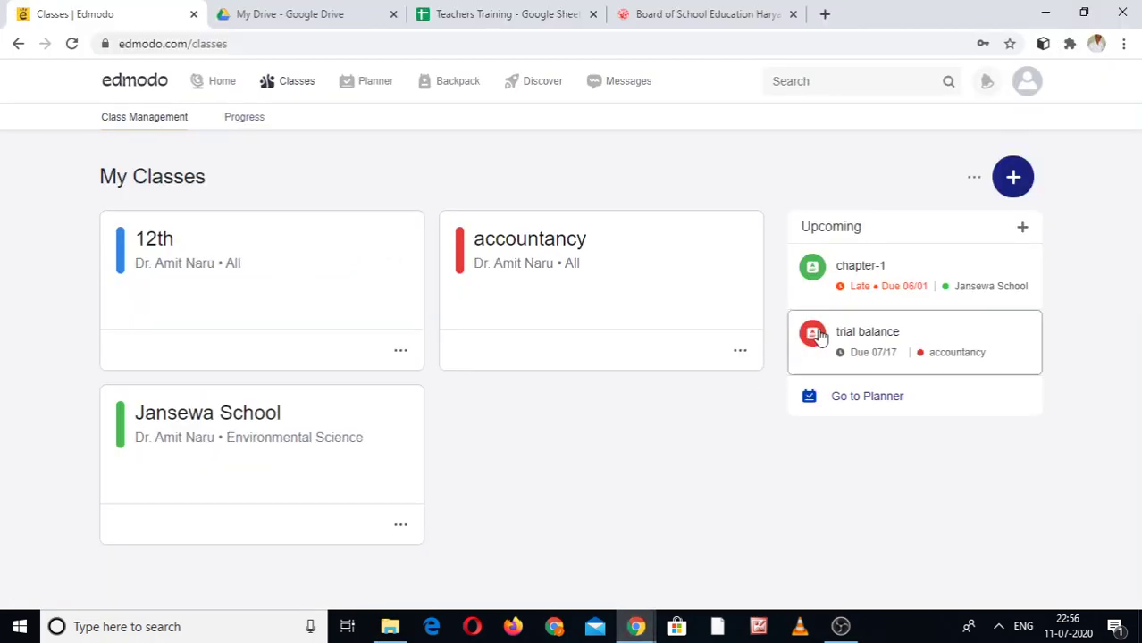
- In the student account, open the Join a Class dialog from the My Classes page
click(1013, 177)
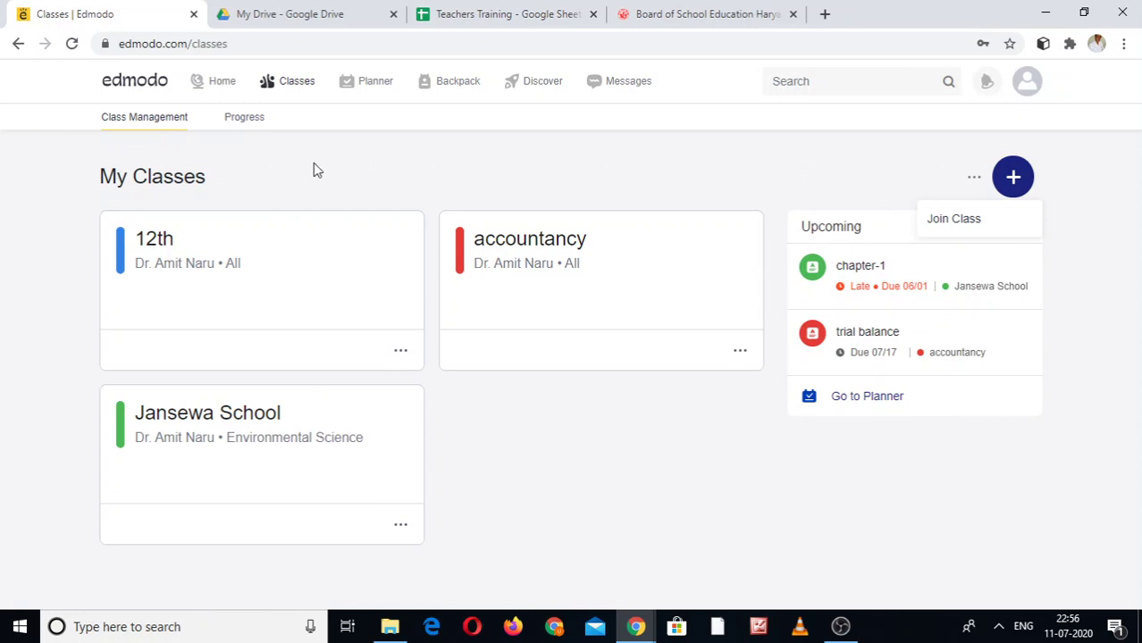
click(1014, 179)
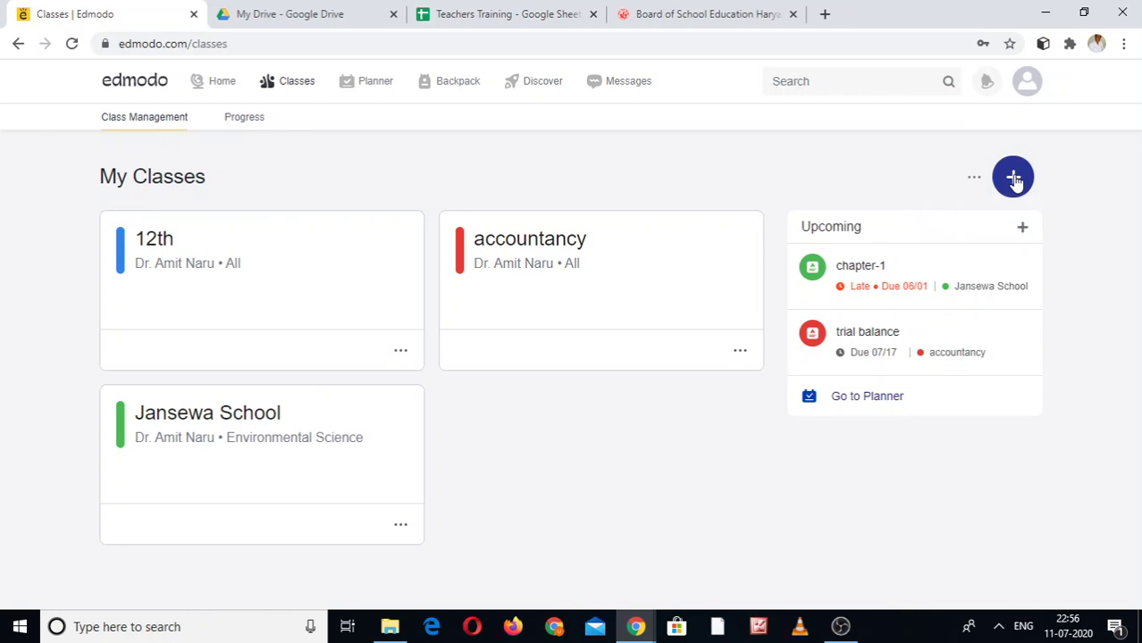
click(1013, 179)
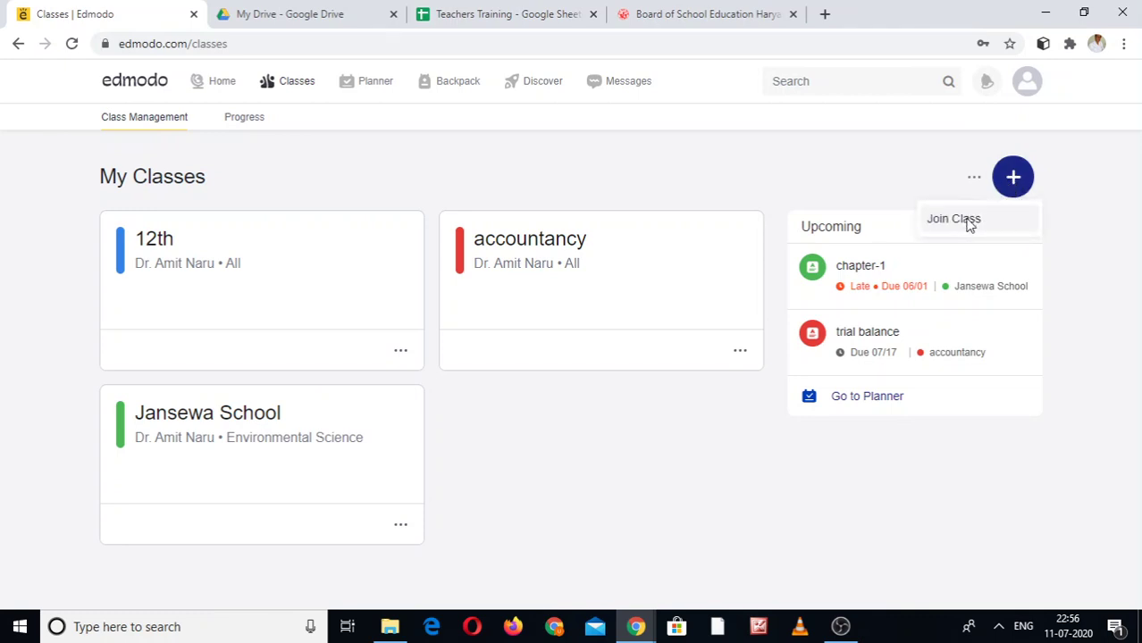
click(953, 219)
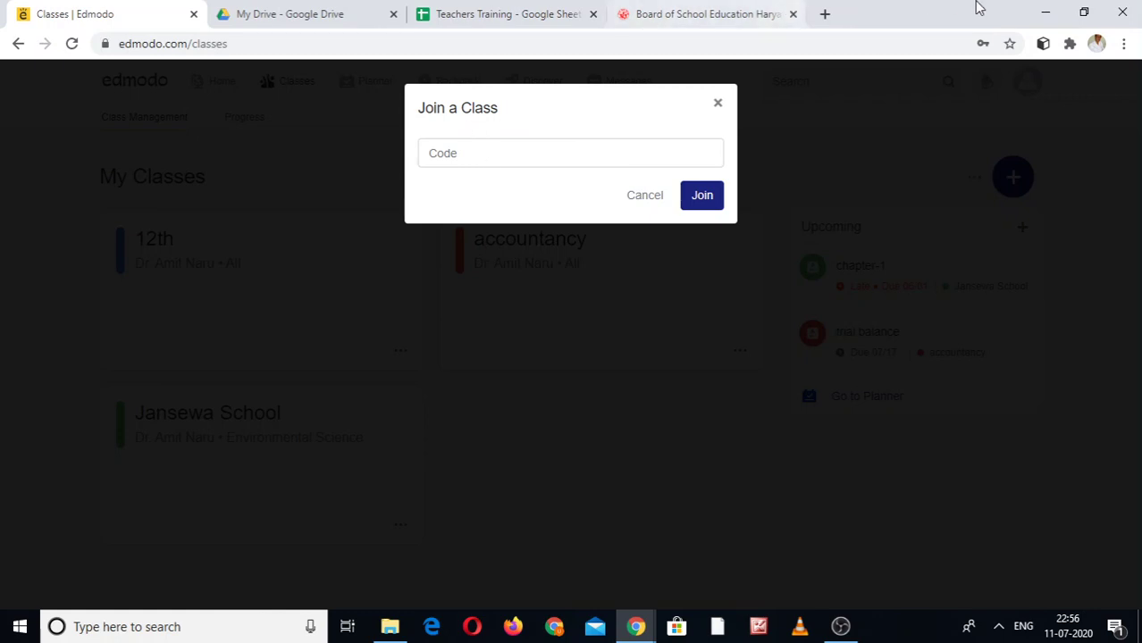
- Switch to the teacher account, open the 12th class and copy its class code
click(1045, 12)
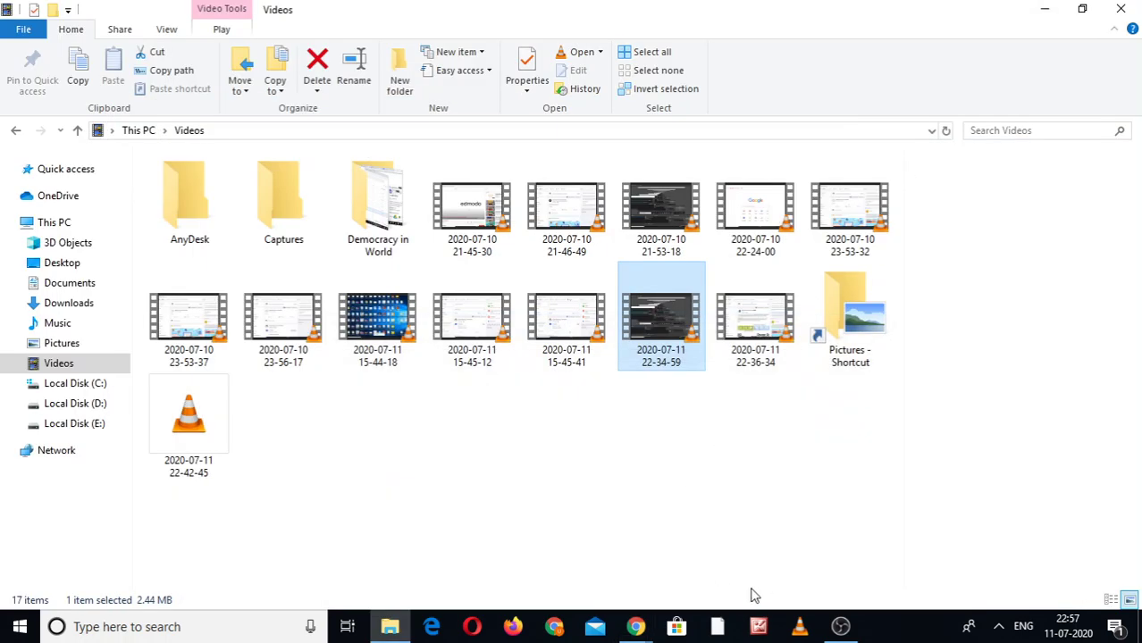
mouse_move(636, 626)
click(735, 556)
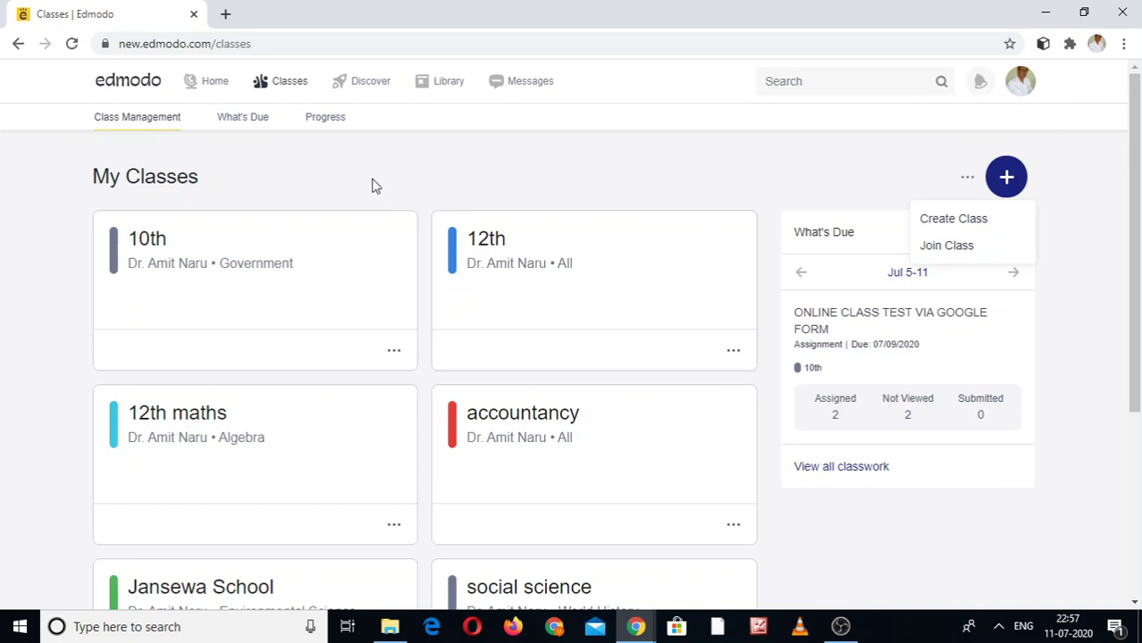
click(482, 239)
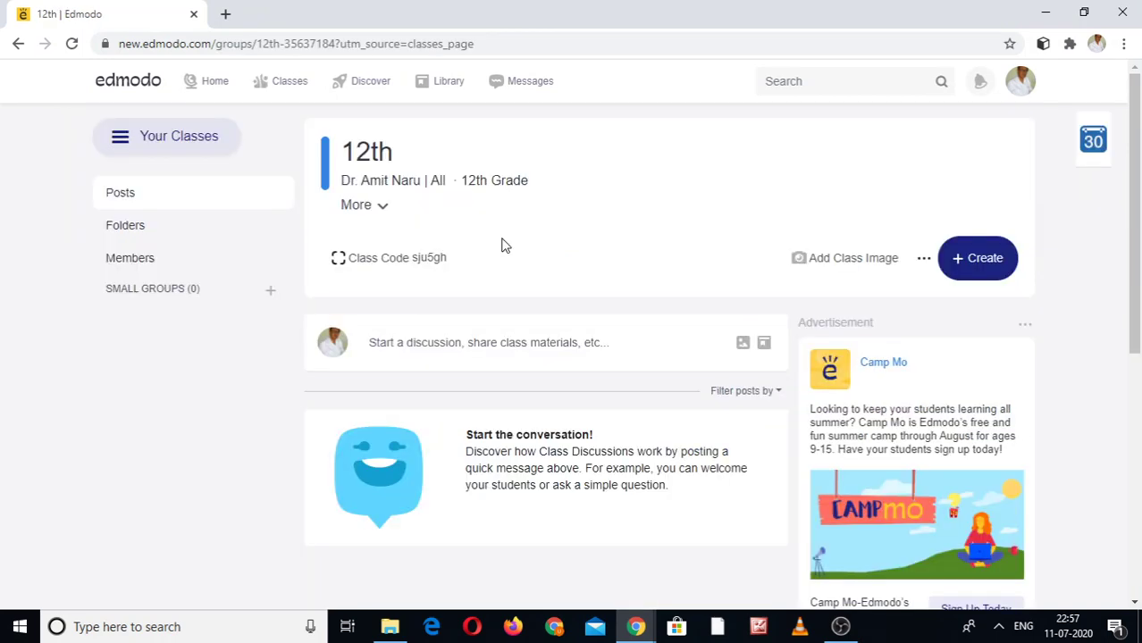
click(433, 261)
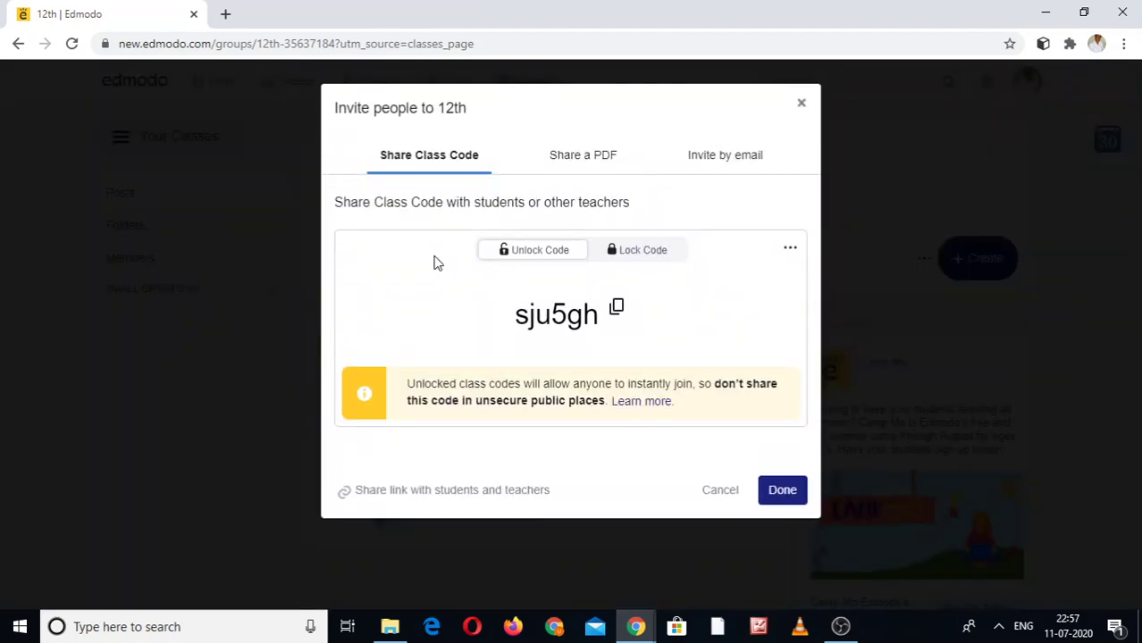
click(616, 307)
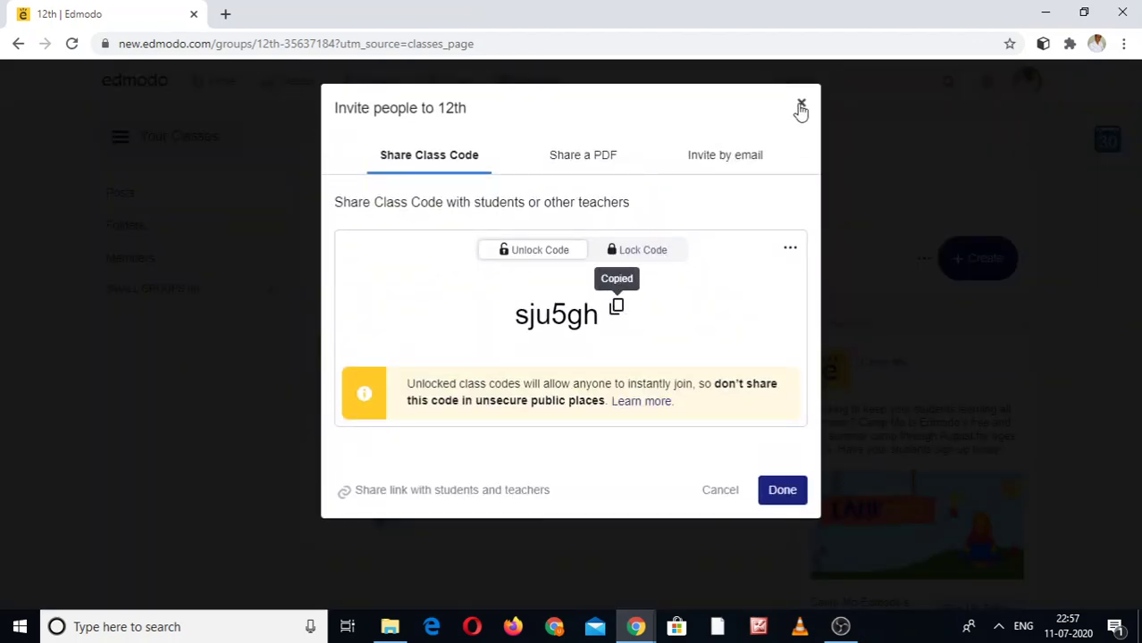
- In the student account, try to join the 12th class with the copied class code and close the dialog
click(635, 626)
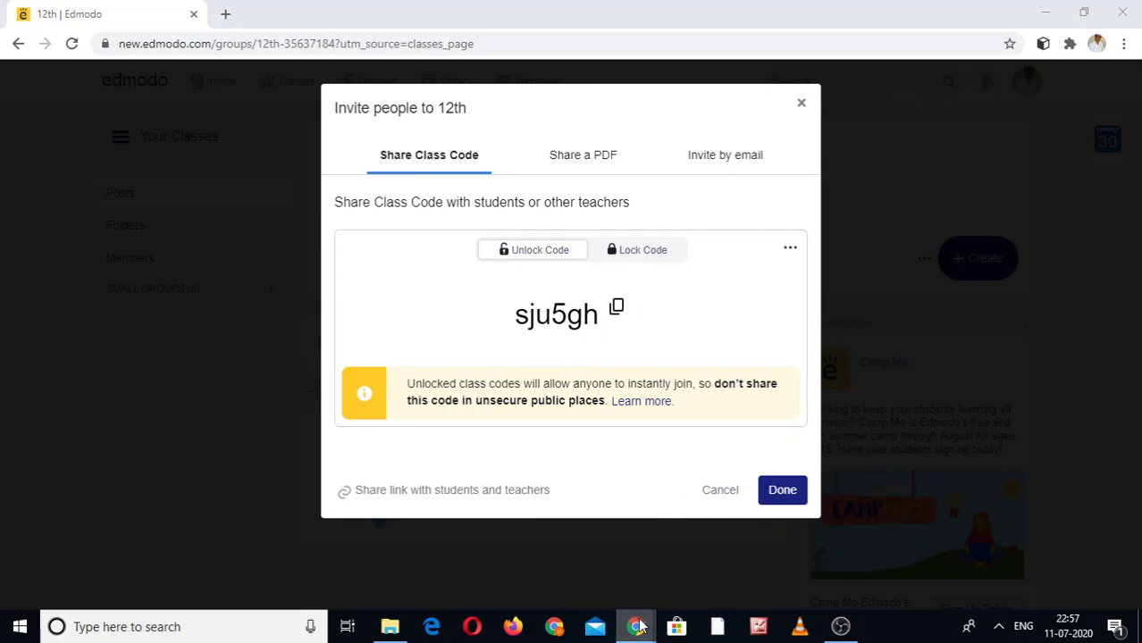
click(602, 577)
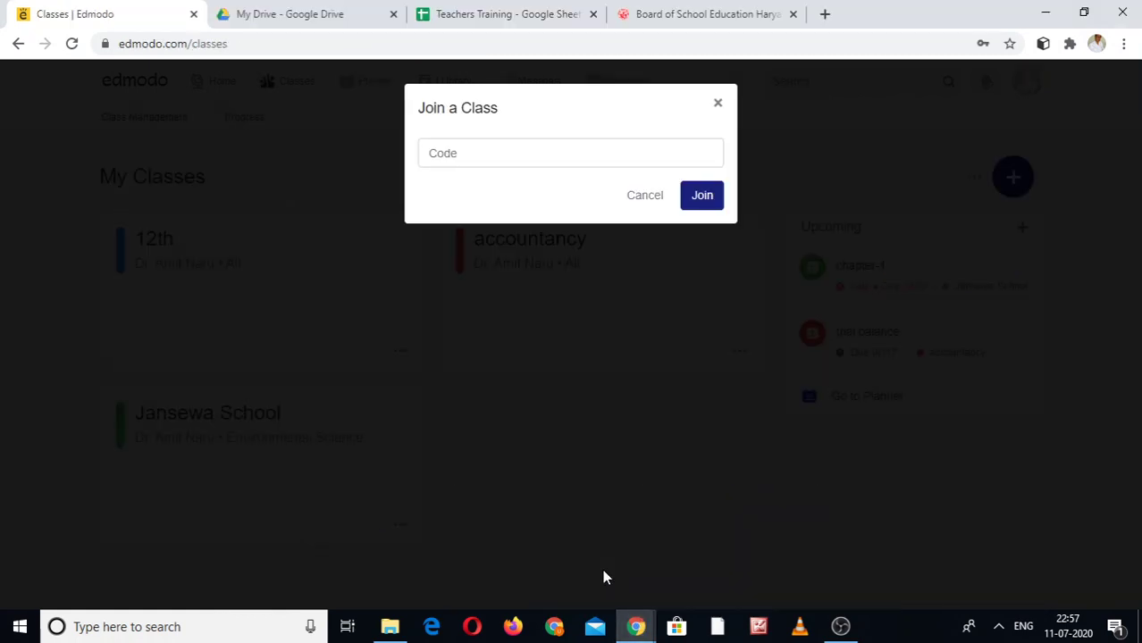
click(475, 154)
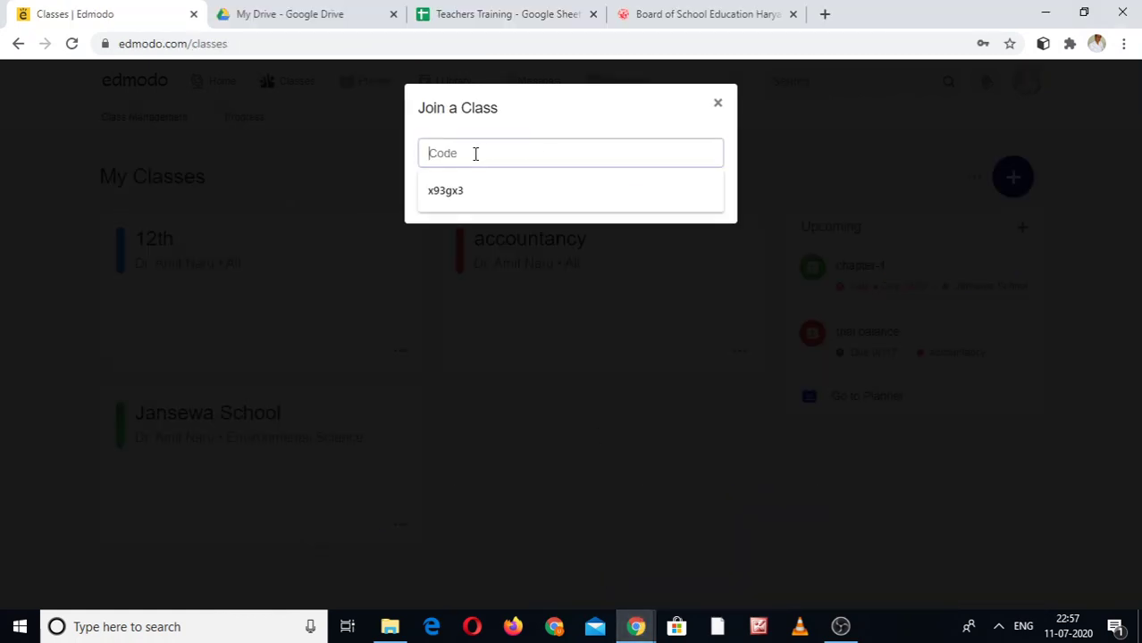
key(ctrl+v)
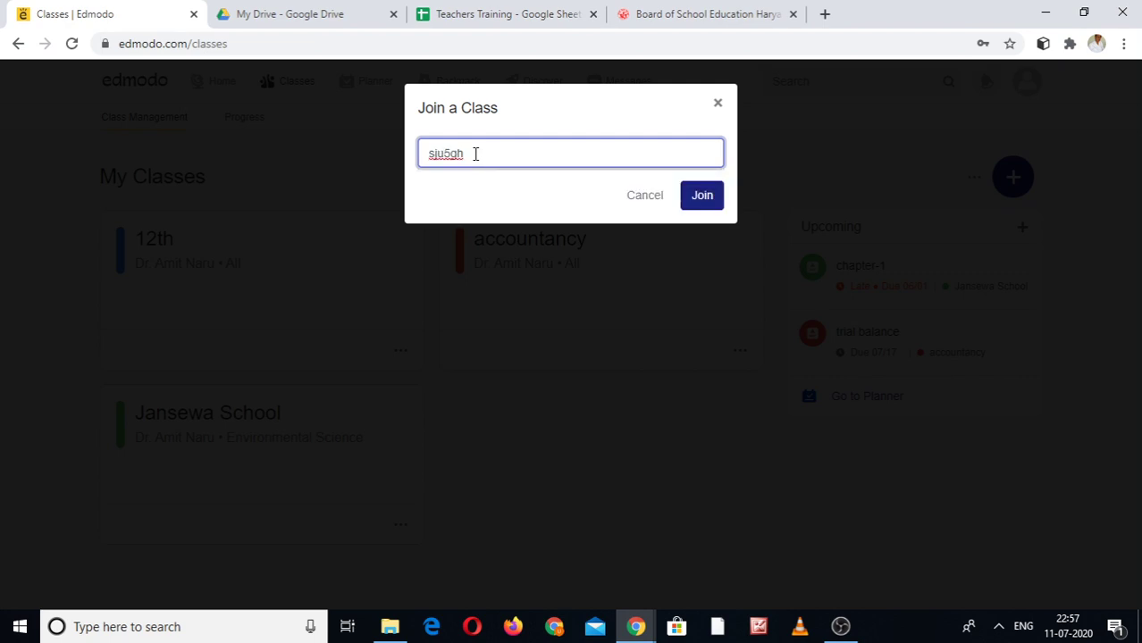
click(705, 198)
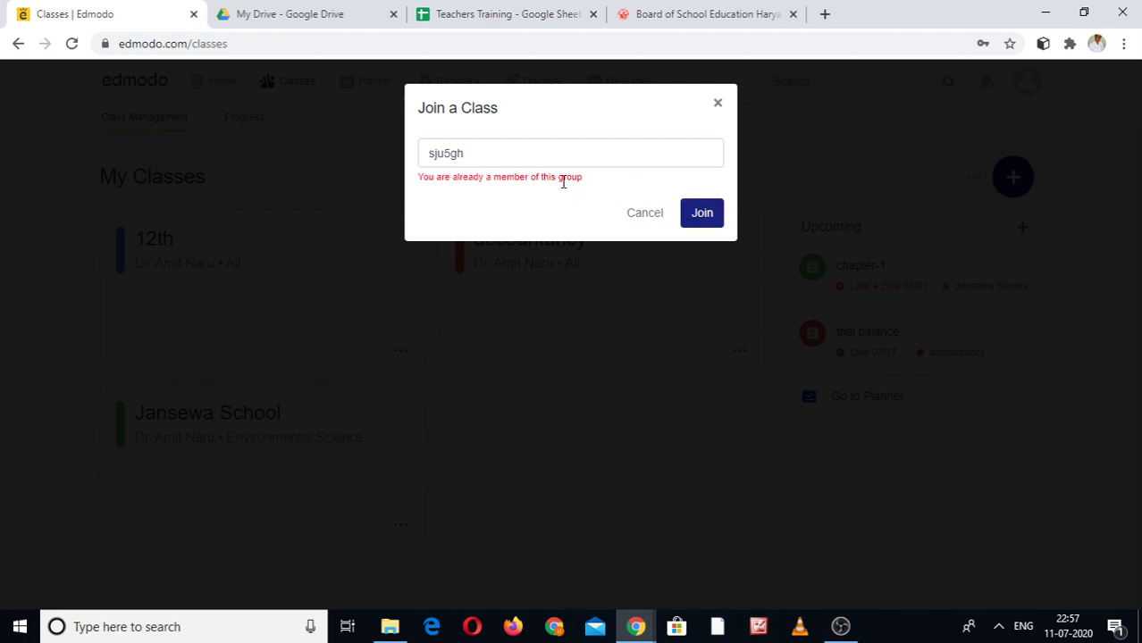
click(718, 107)
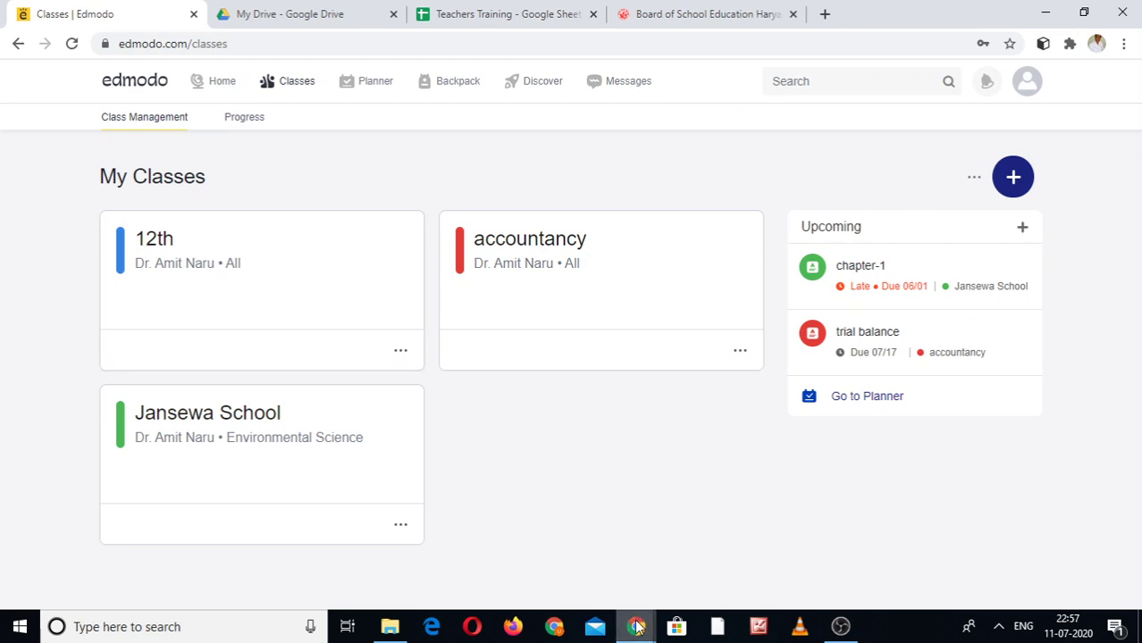
- Return to the teacher account, leave the 12th class invitation and copy the class code of the 10th class
mouse_move(636, 619)
click(727, 556)
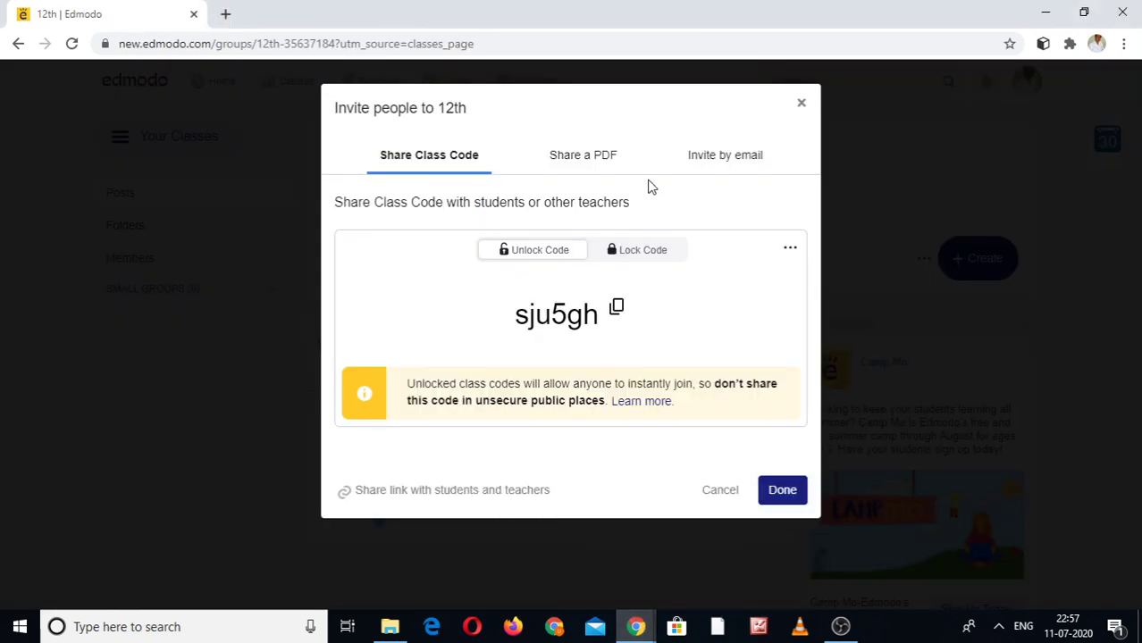
click(802, 103)
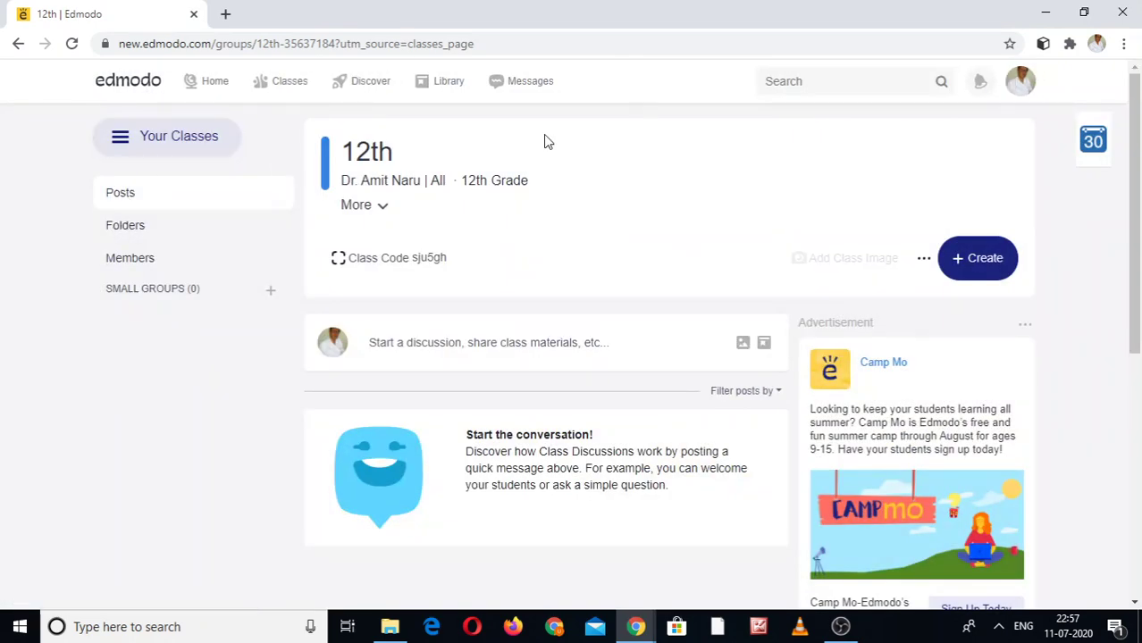
click(220, 84)
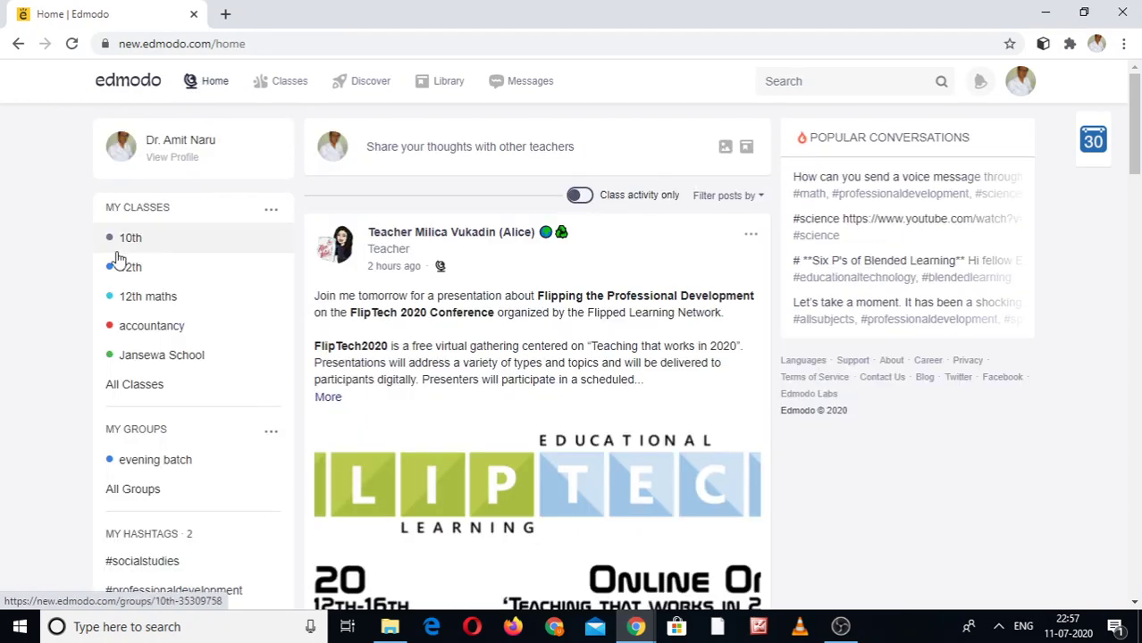
click(137, 246)
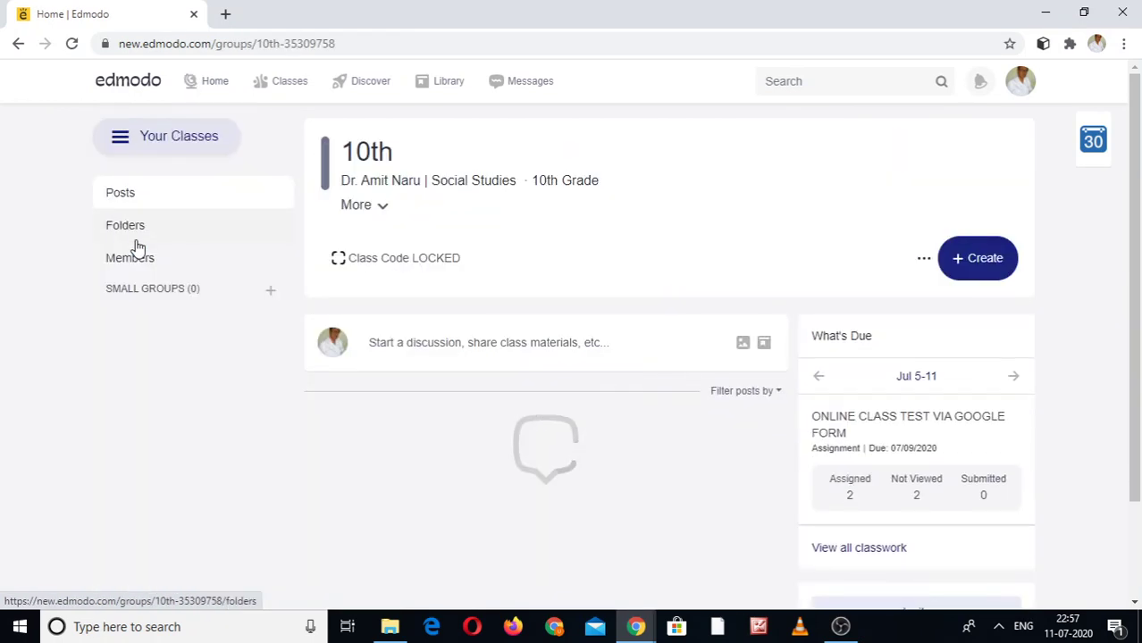
click(445, 259)
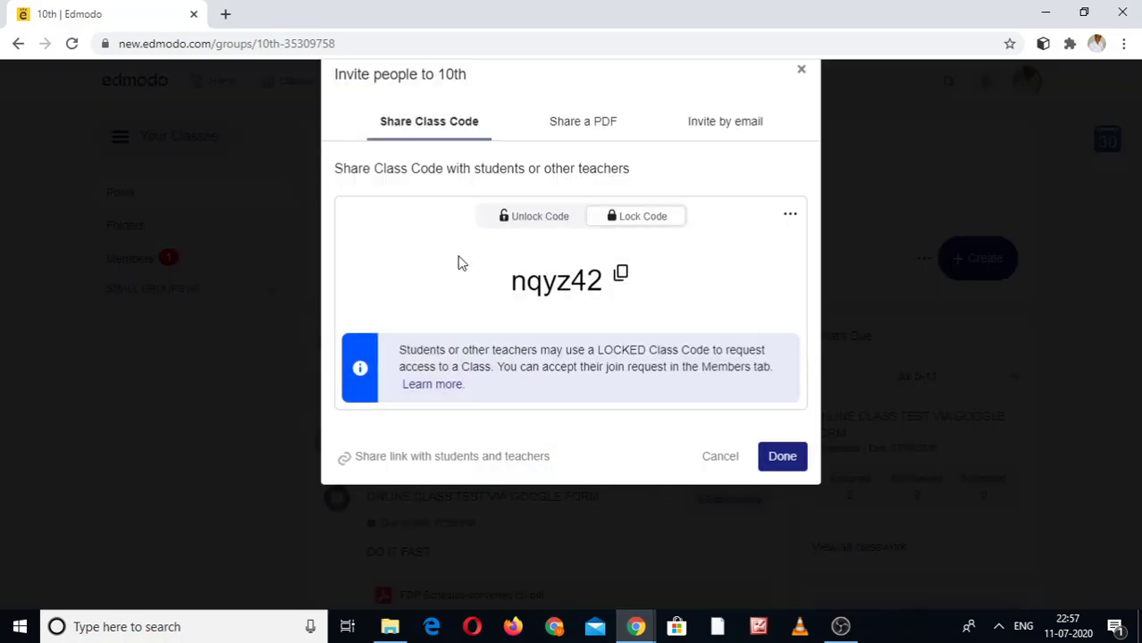
click(622, 309)
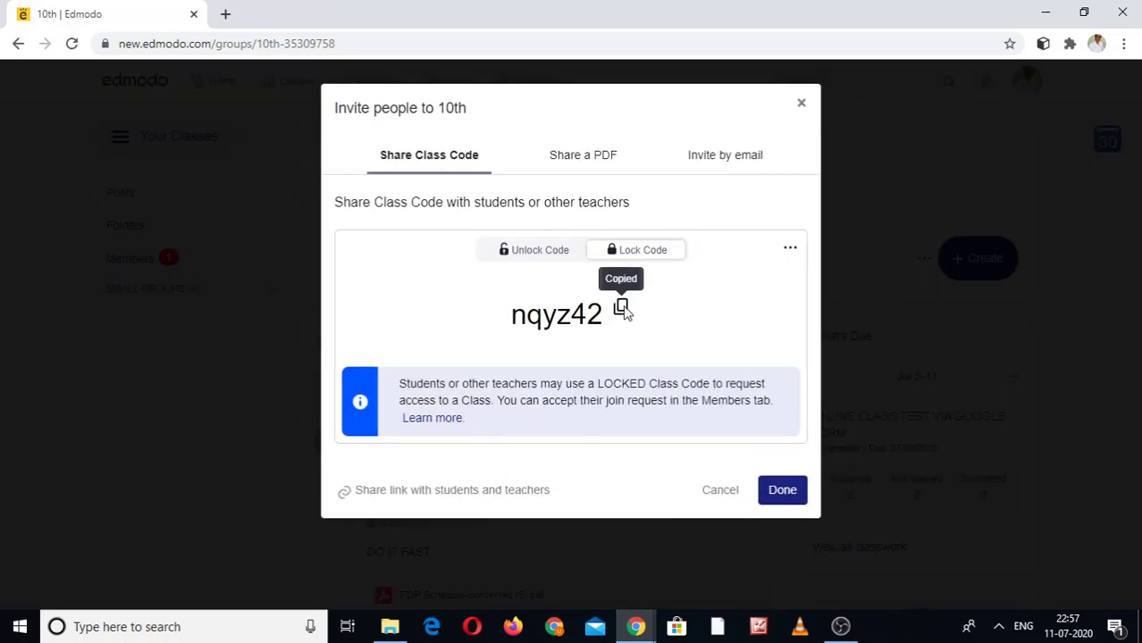
- In the student account, request to join the 10th class by replacing the earlier class code with the copied one
mouse_move(636, 628)
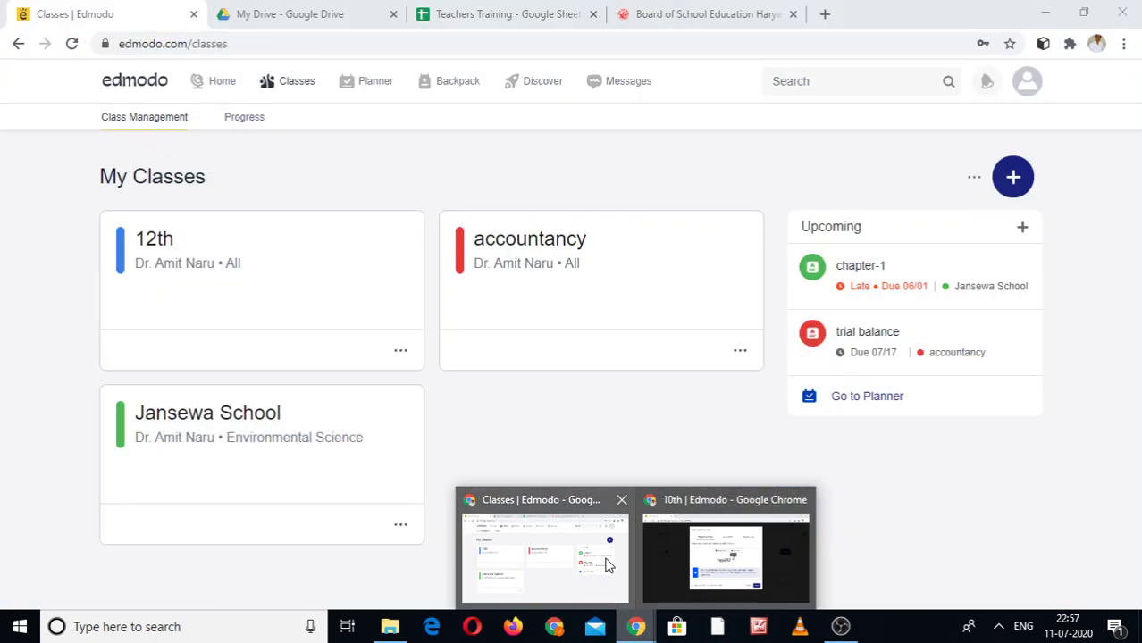
click(606, 565)
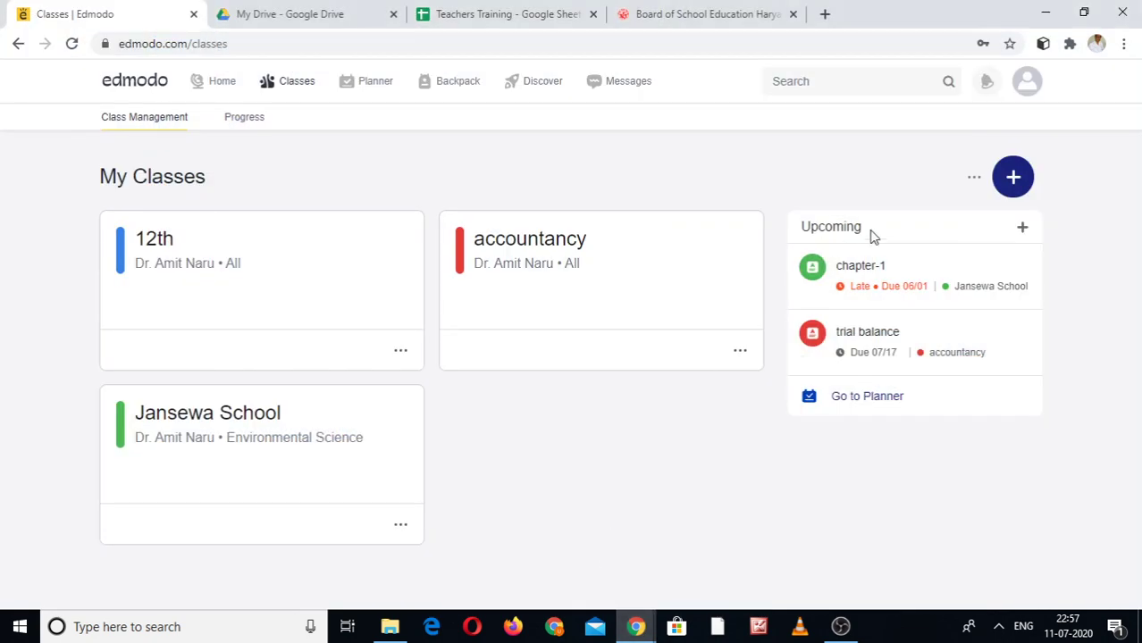
click(974, 178)
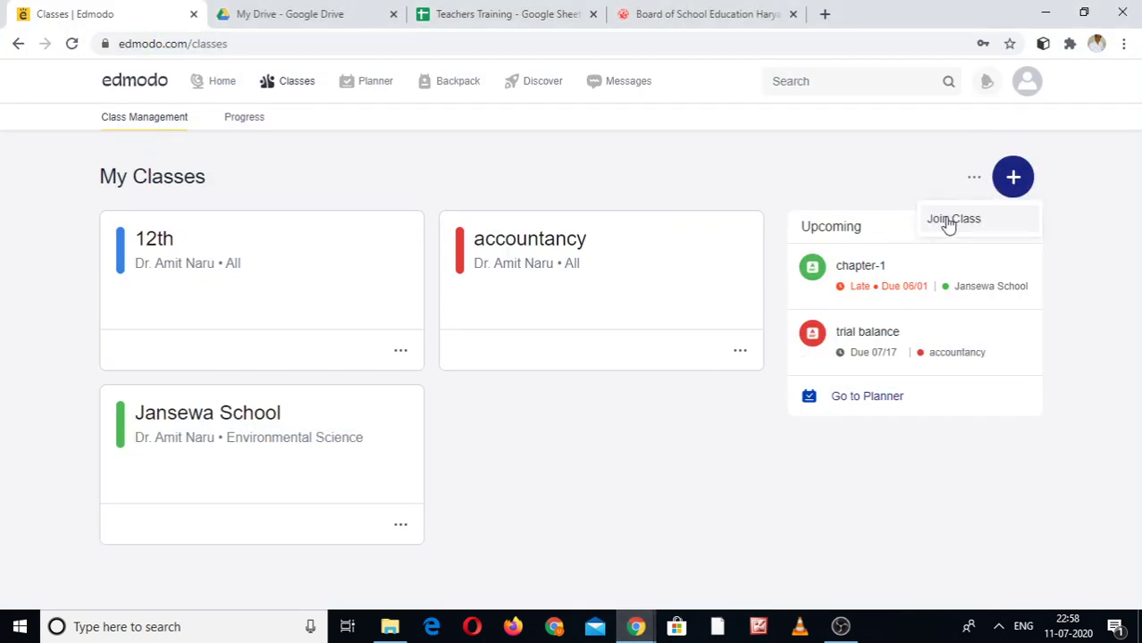
click(949, 224)
key(ctrl+v)
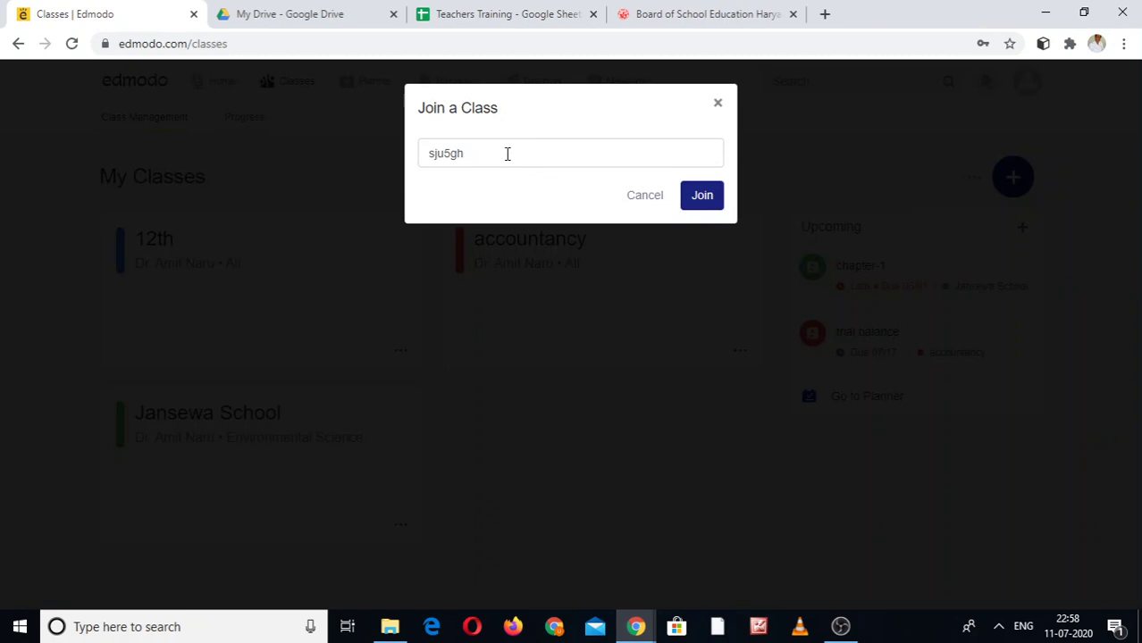
click(479, 157)
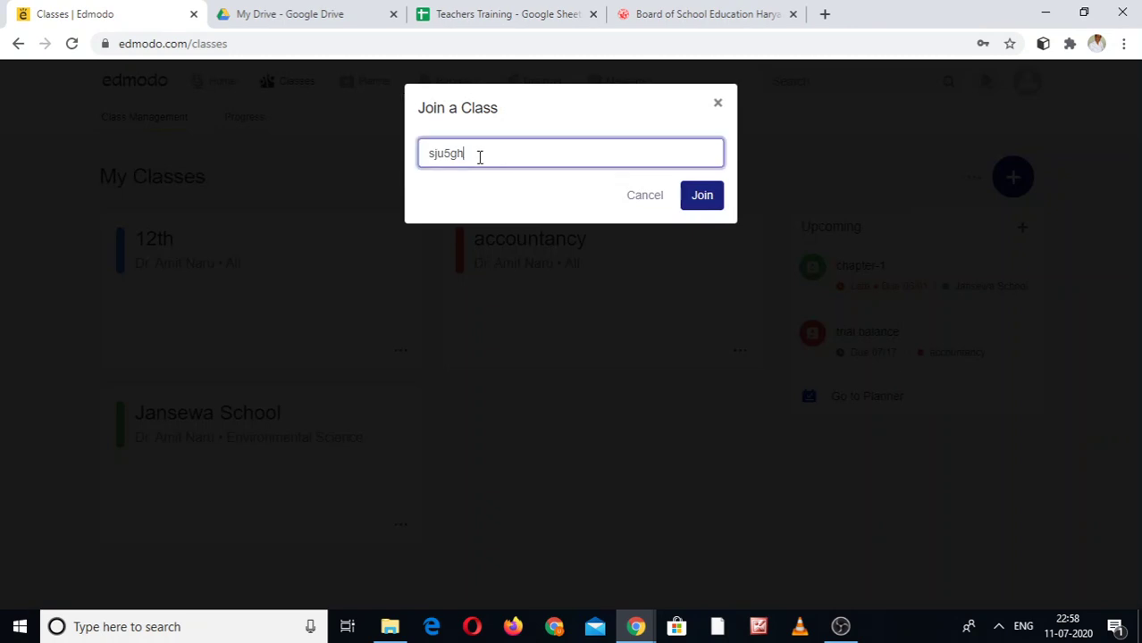
key(BackSpace)
key(BackSpace)
key(BackSpace)
key(BackSpace)
key(BackSpace)
key(BackSpace)
key(ctrl+v)
click(702, 200)
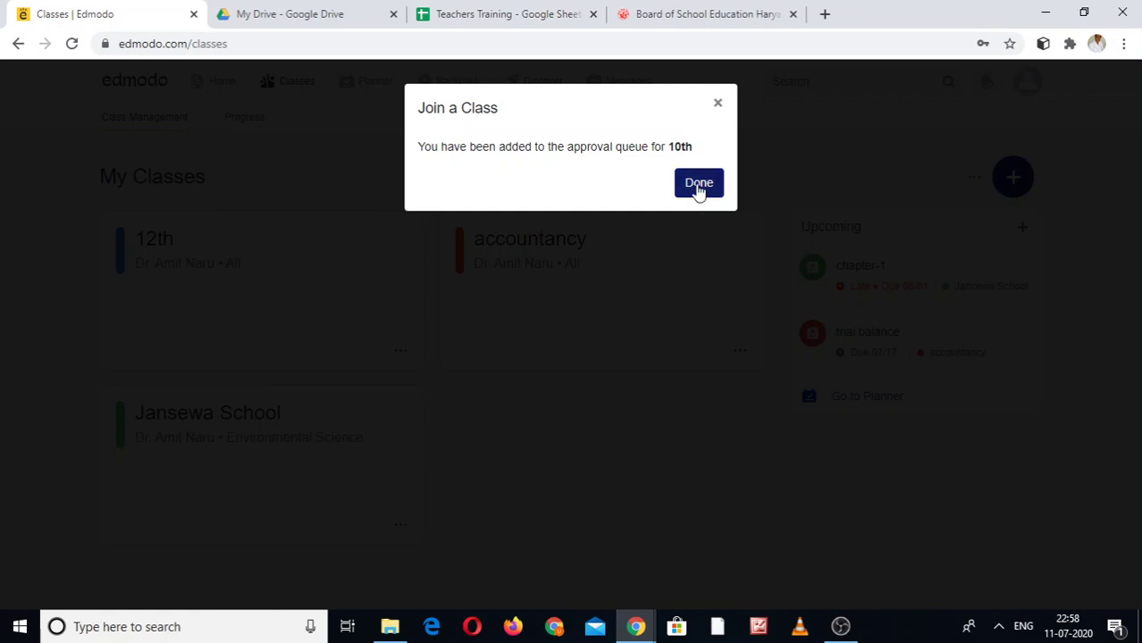
click(700, 186)
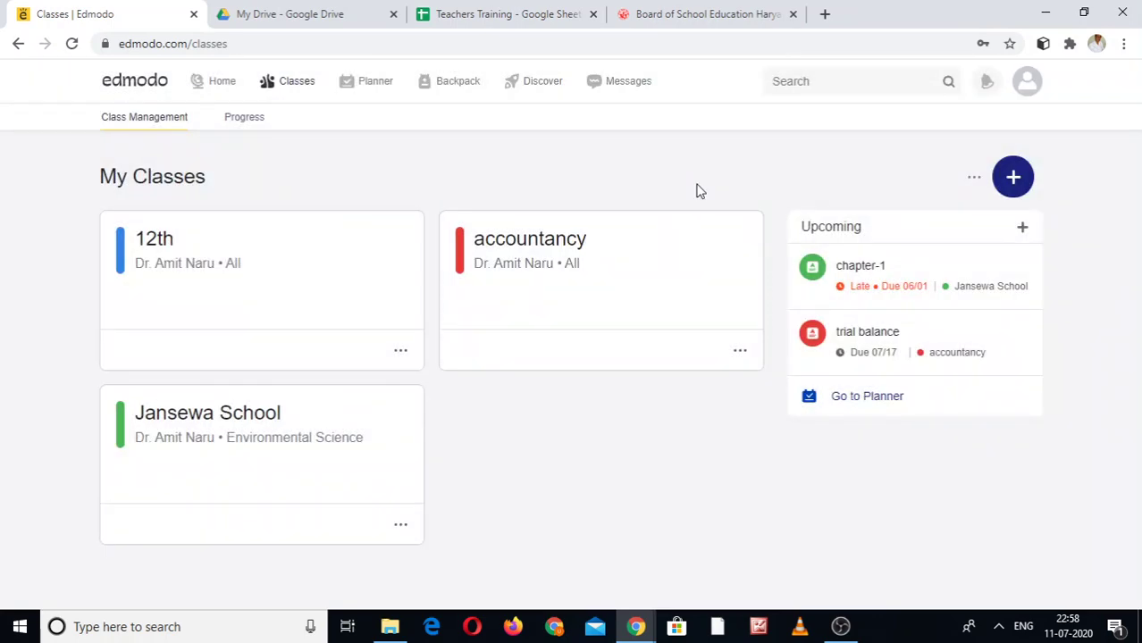